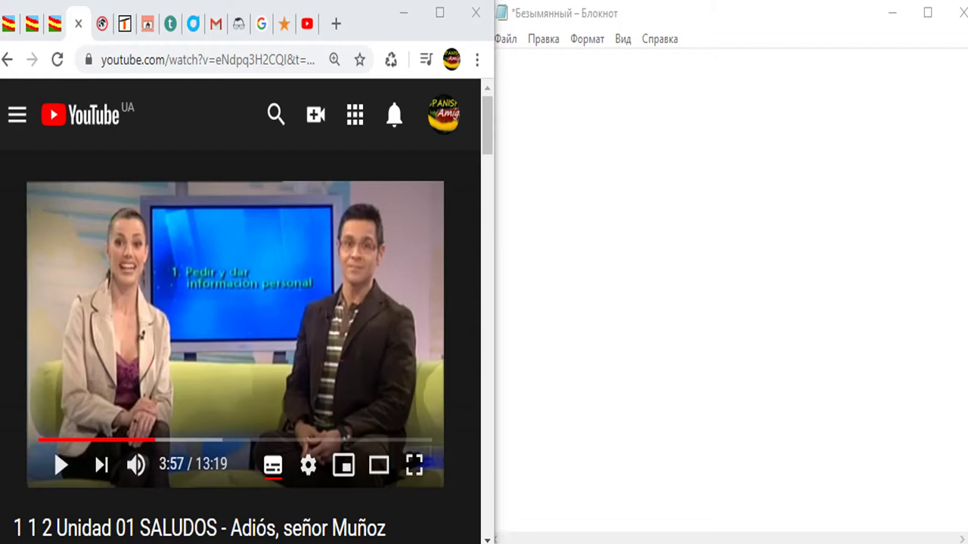
- Add lines numbered 4 through 10 below the existing 1–3 in the note
{"action": "left_click_drag", "start_coordinate": [766, 170], "coordinate": [766, 217]}
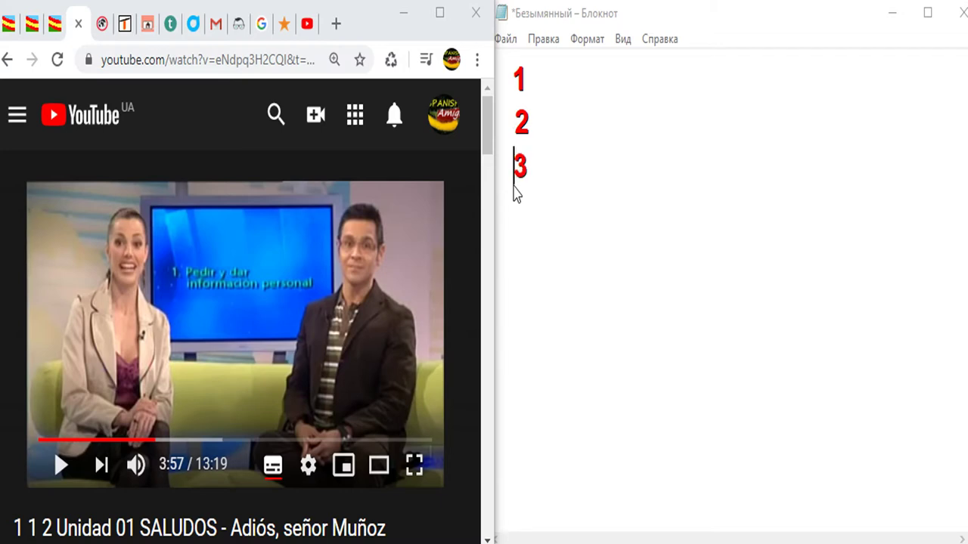
{"action": "key", "text": "Return"}
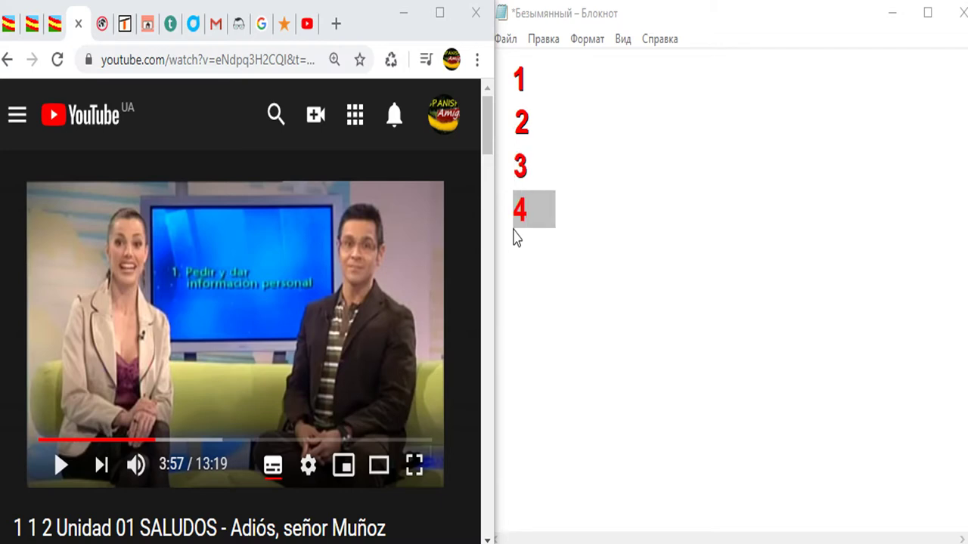
{"action": "key", "text": "Return"}
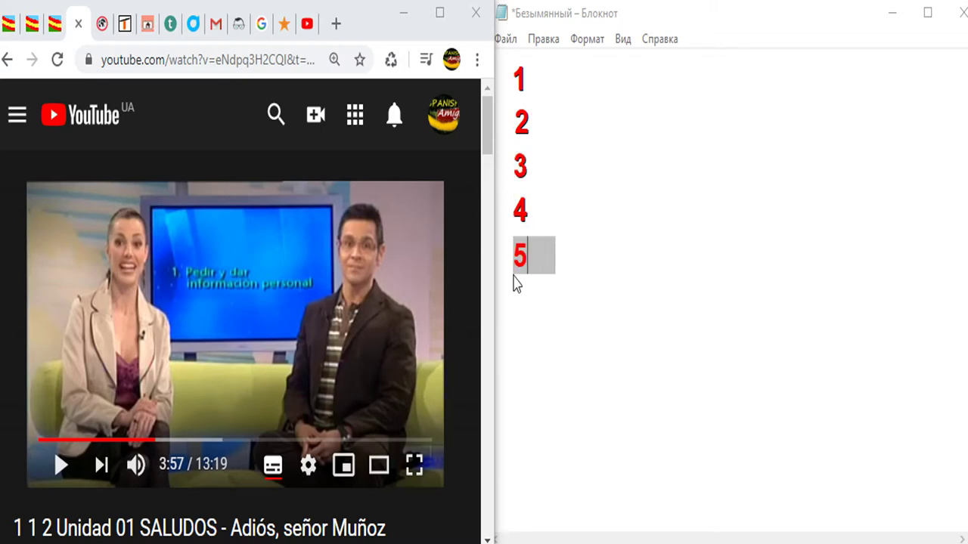
{"action": "key", "text": "Return"}
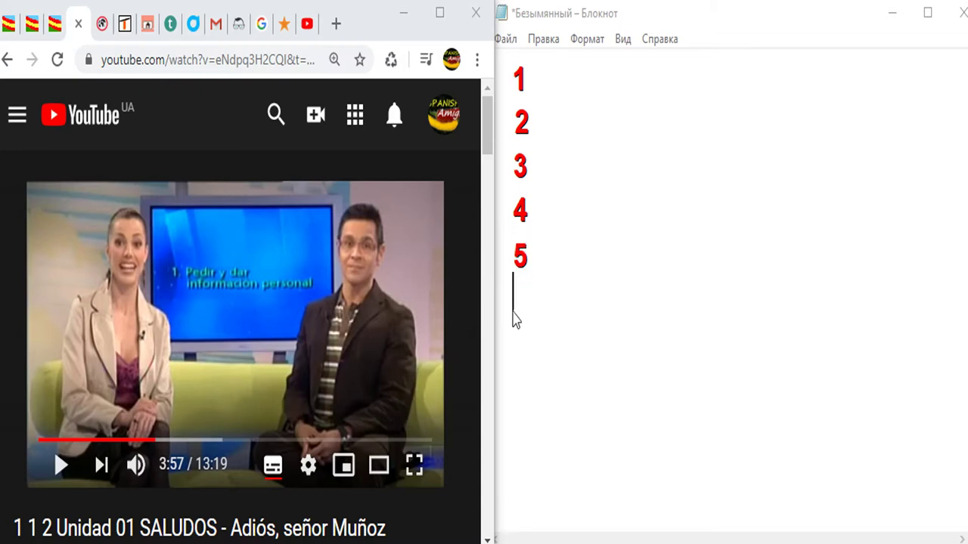
{"action": "type", "text": "6"}
{"action": "key", "text": "Return"}
{"action": "key", "text": "Return"}
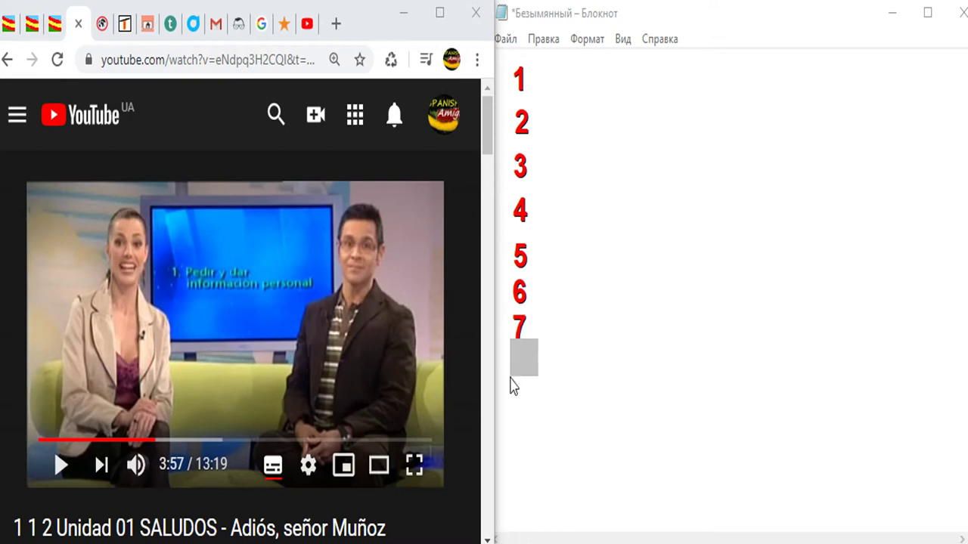
{"action": "key", "text": "Return"}
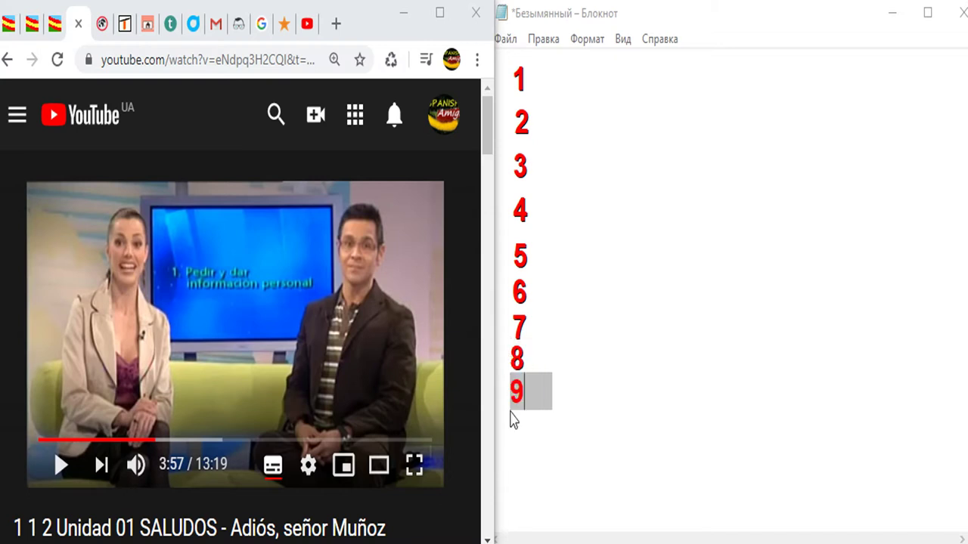
{"action": "key", "text": "Return"}
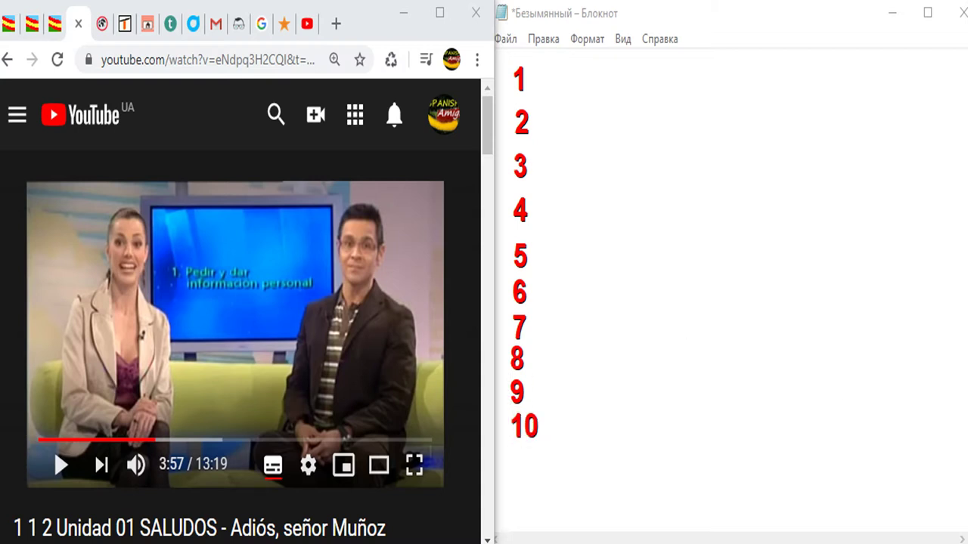
- Write UNO, DOS, TRES, CUATRO and CINCO beside the numbers 1 to 5
{"action": "left_click", "coordinate": [553, 89]}
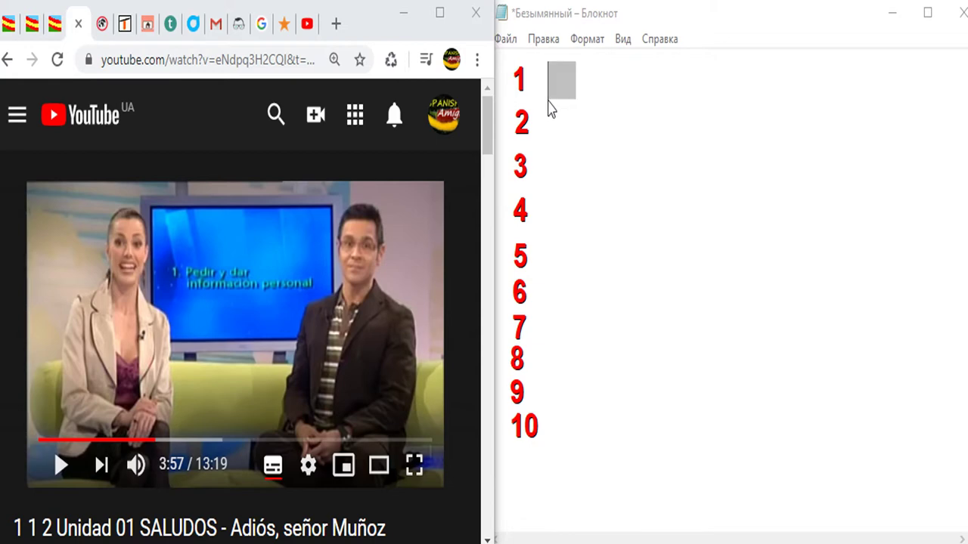
{"action": "type", "text": "UNO"}
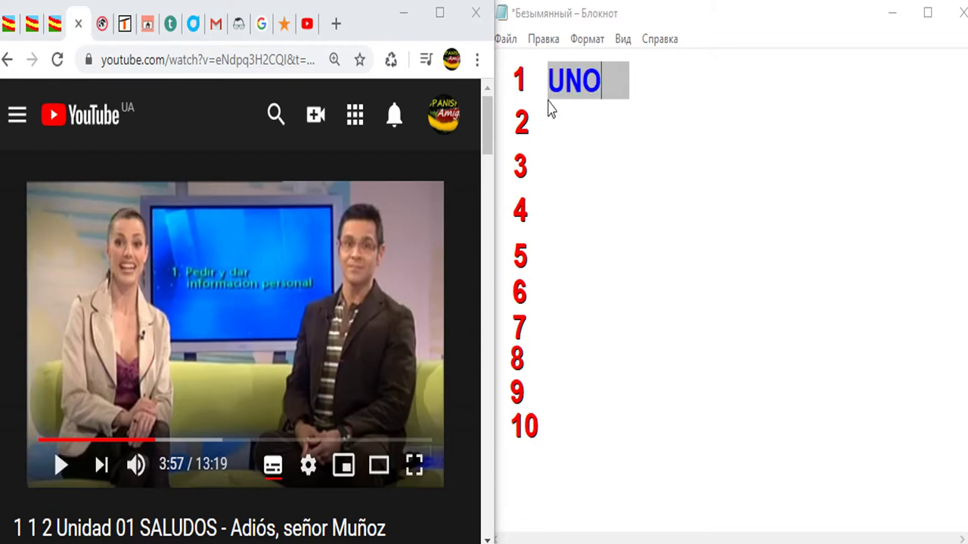
{"action": "key", "text": "Return"}
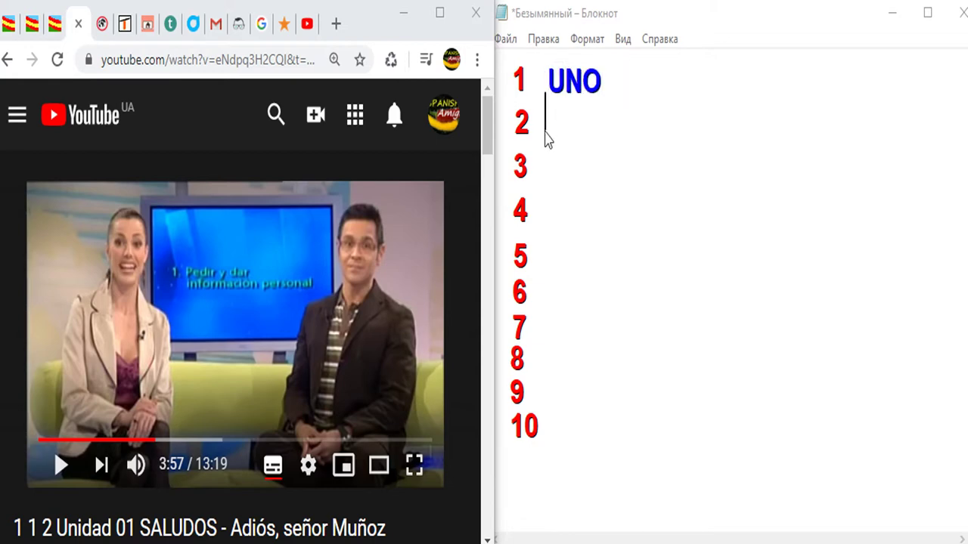
{"action": "type", "text": "DOS"}
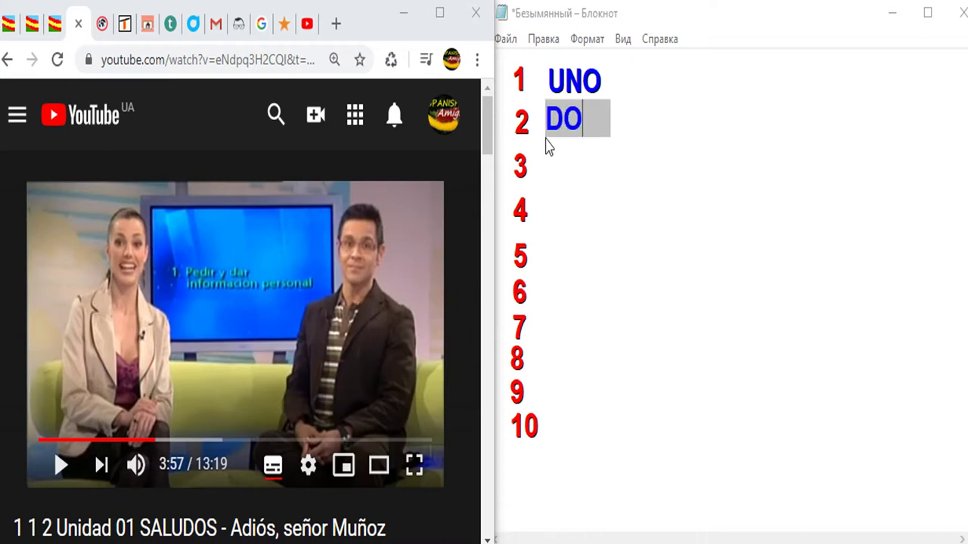
{"action": "key", "text": "Return"}
{"action": "type", "text": "TRES"}
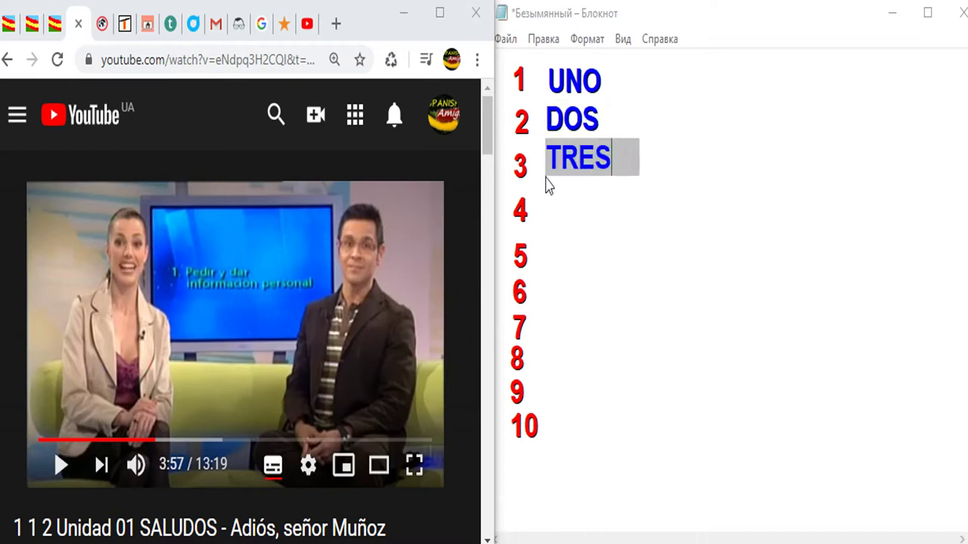
{"action": "key", "text": "Return"}
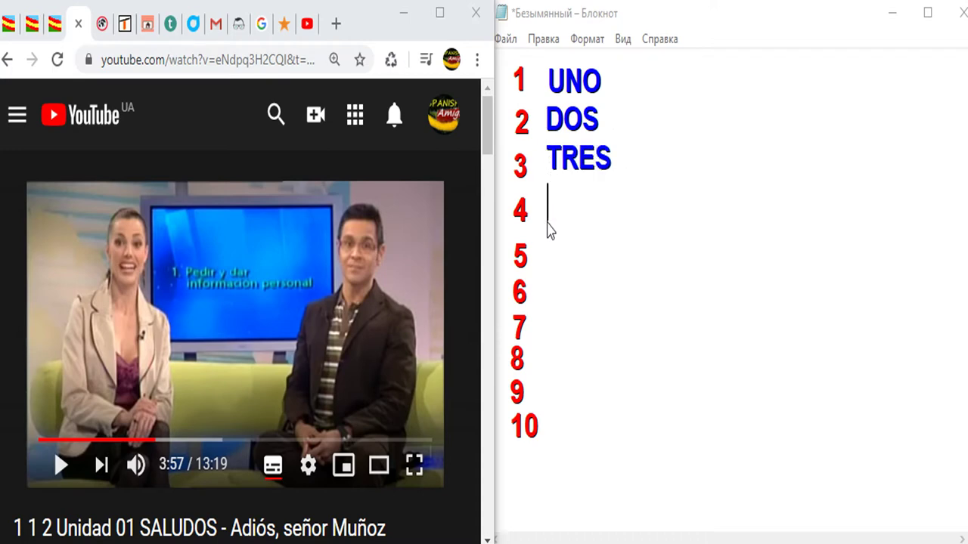
{"action": "type", "text": "CUATRO"}
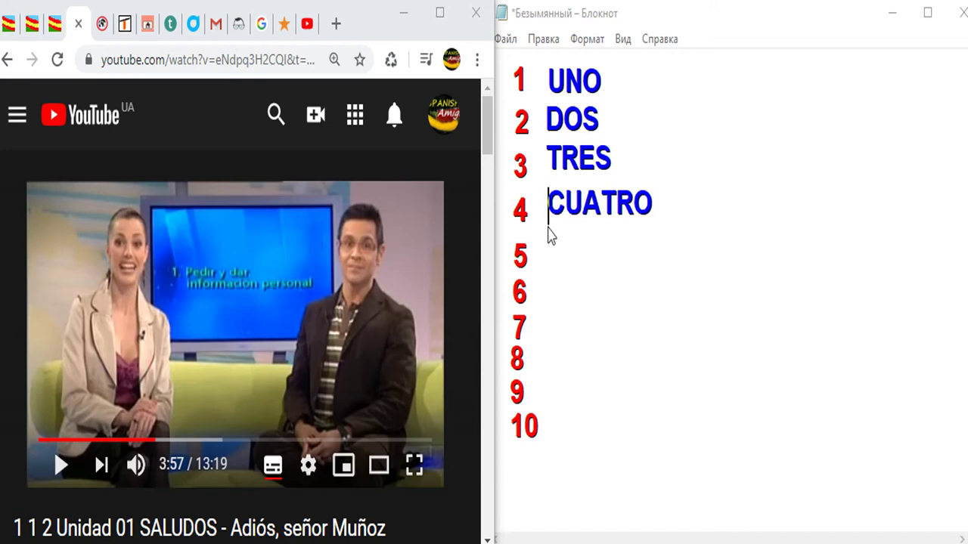
{"action": "key", "text": "Return"}
{"action": "type", "text": "CINCO"}
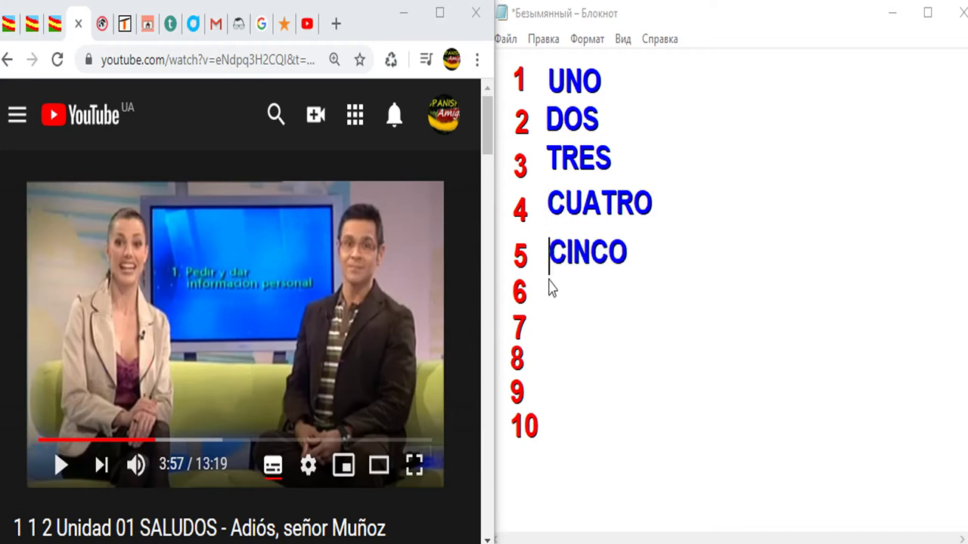
- Write SEIS, SIETE, OCHO, NUEVE and DIEZ beside the numbers 6 to 10
{"action": "key", "text": "Return"}
{"action": "type", "text": "SEIS"}
{"action": "left_click", "coordinate": [550, 324]}
{"action": "key", "text": "End"}
{"action": "key", "text": "Return"}
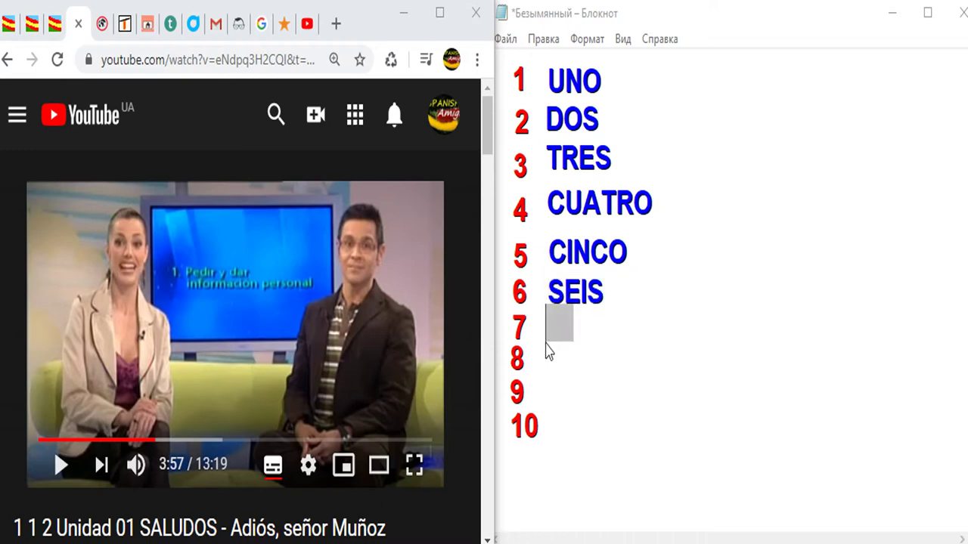
{"action": "type", "text": "SIETE"}
{"action": "left_click", "coordinate": [546, 344]}
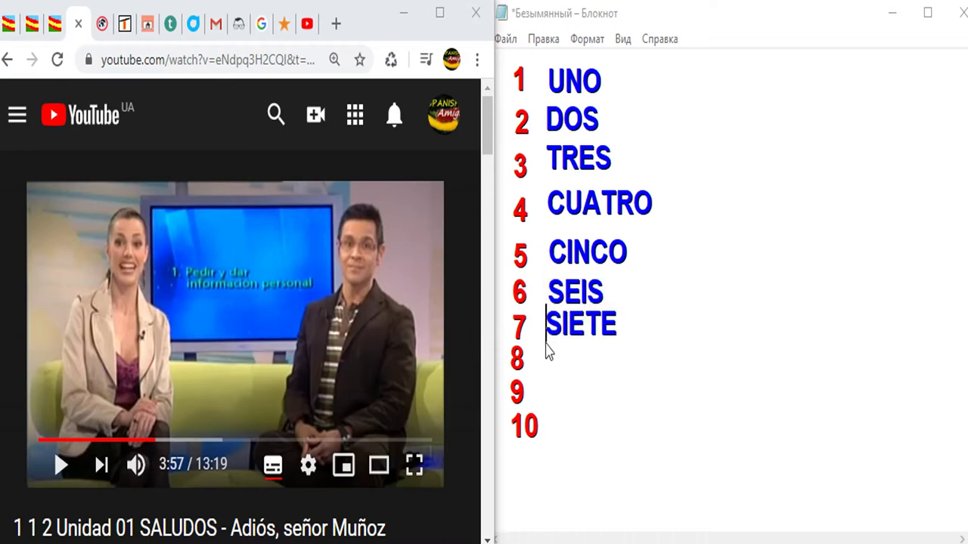
{"action": "key", "text": "End"}
{"action": "key", "text": "Return"}
{"action": "type", "text": "OCHO"}
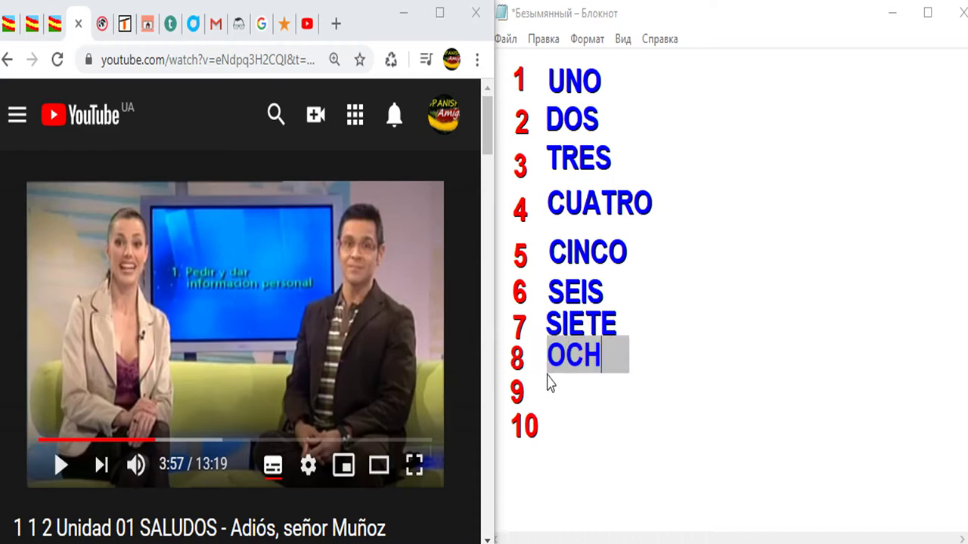
{"action": "left_click", "coordinate": [549, 381]}
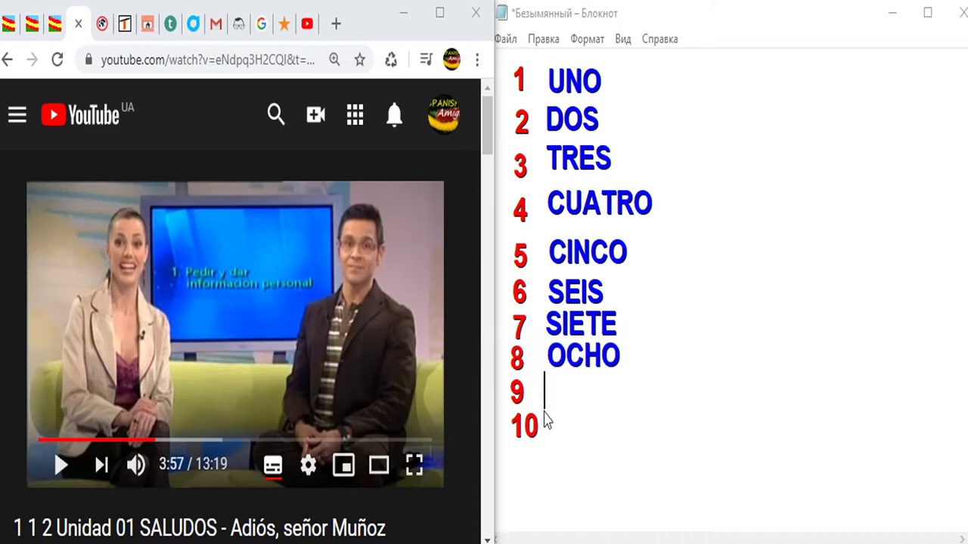
{"action": "type", "text": "NUEVE"}
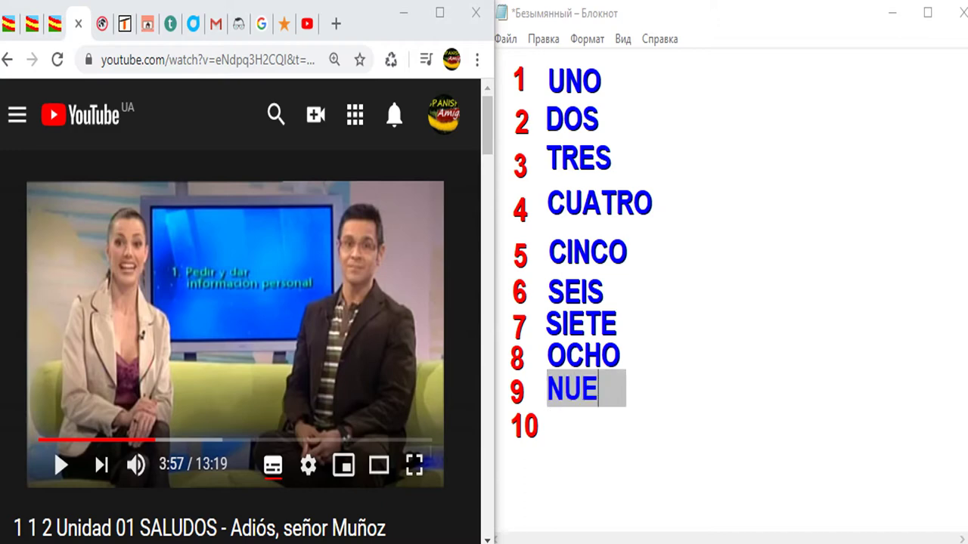
{"action": "left_click", "coordinate": [547, 410]}
{"action": "left_click", "coordinate": [551, 435]}
{"action": "type", "text": "DIEZ"}
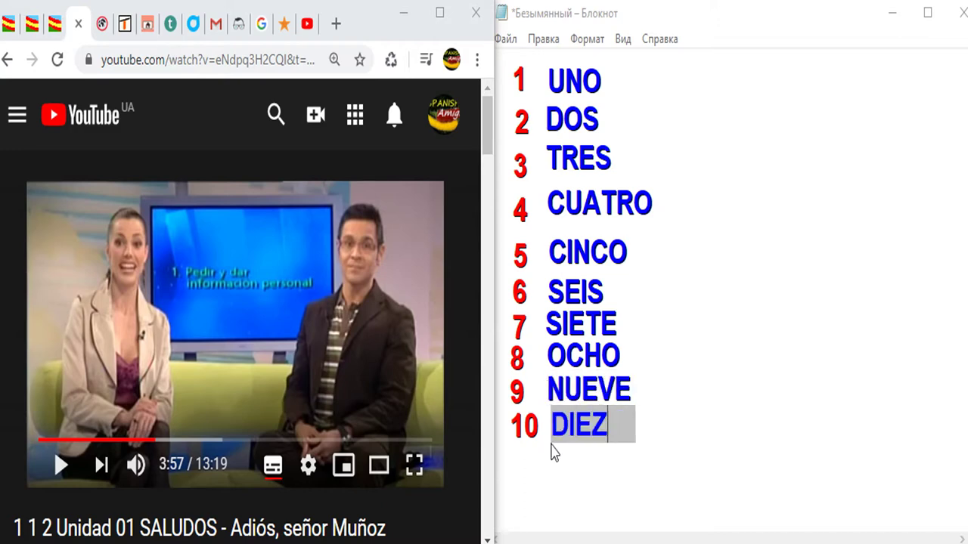
{"action": "left_click", "coordinate": [553, 451]}
{"action": "left_click", "coordinate": [834, 341]}
- Write the numbers 11 to 20 down a second column right of UNO–DIEZ
{"action": "left_click", "coordinate": [818, 273]}
{"action": "type", "text": "18"}
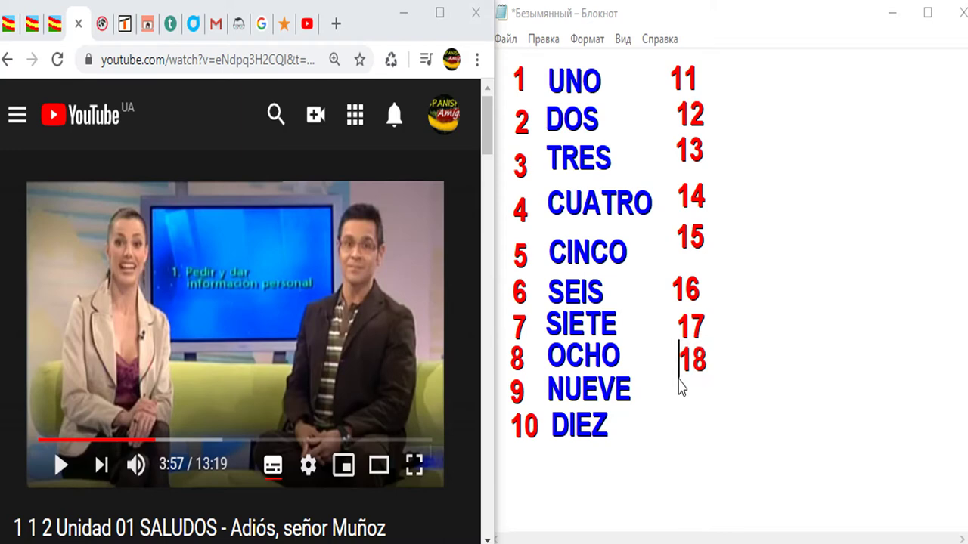
{"action": "type", "text": "8"}
{"action": "left_click", "coordinate": [680, 412]}
{"action": "left_click", "coordinate": [681, 440]}
{"action": "type", "text": "0"}
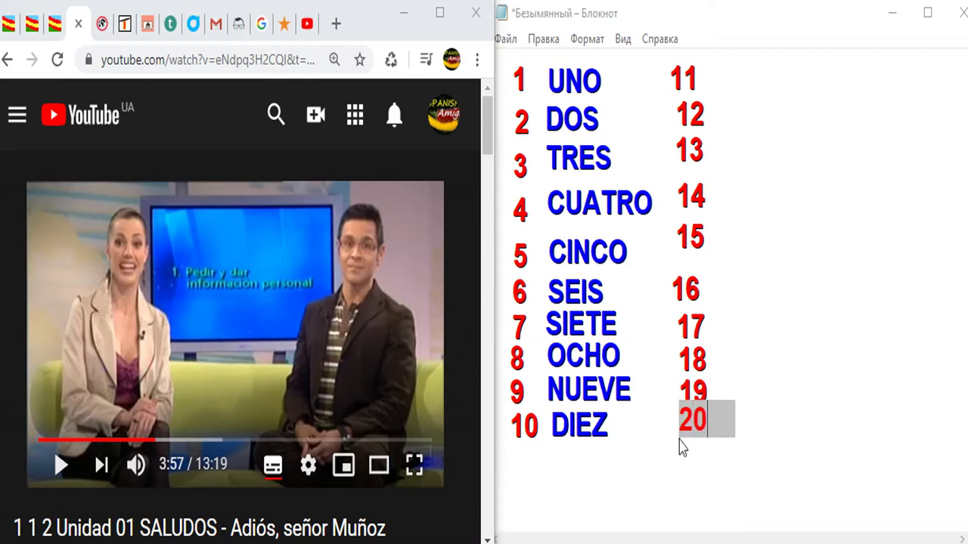
{"action": "left_click", "coordinate": [812, 417]}
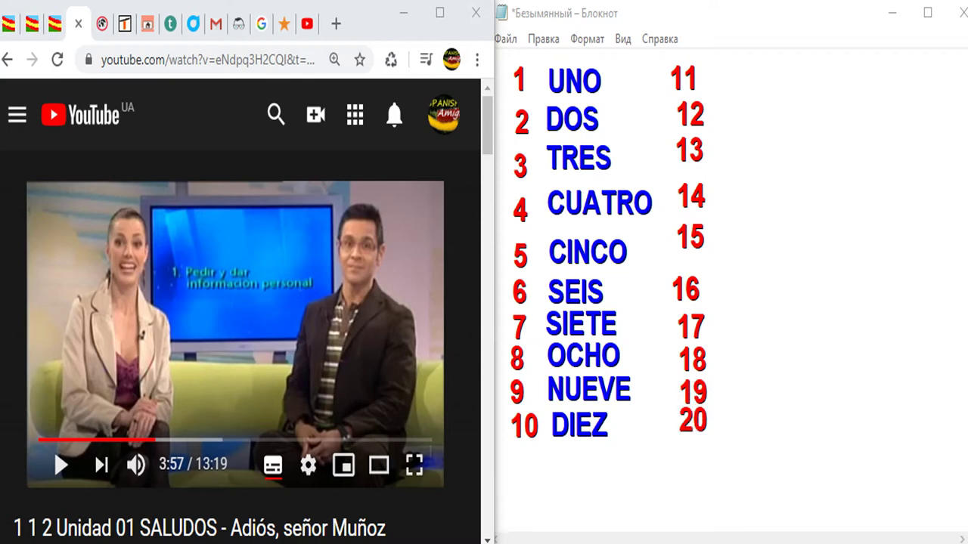
- Write ONCE, DOCE, TRECE and CATORCE beside the numbers 11 to 14
{"action": "left_click", "coordinate": [730, 86]}
{"action": "left_click", "coordinate": [719, 101]}
{"action": "type", "text": "ONCE"}
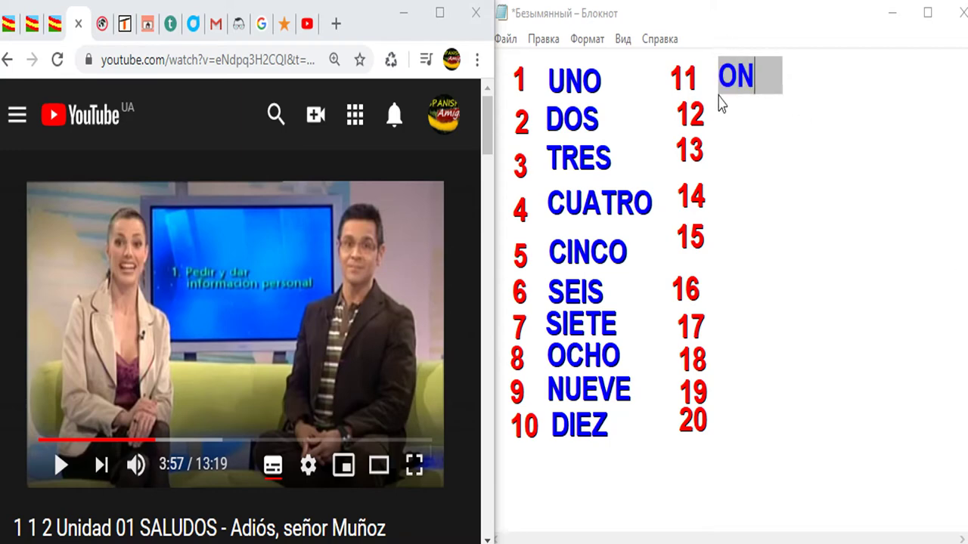
{"action": "left_click", "coordinate": [719, 101]}
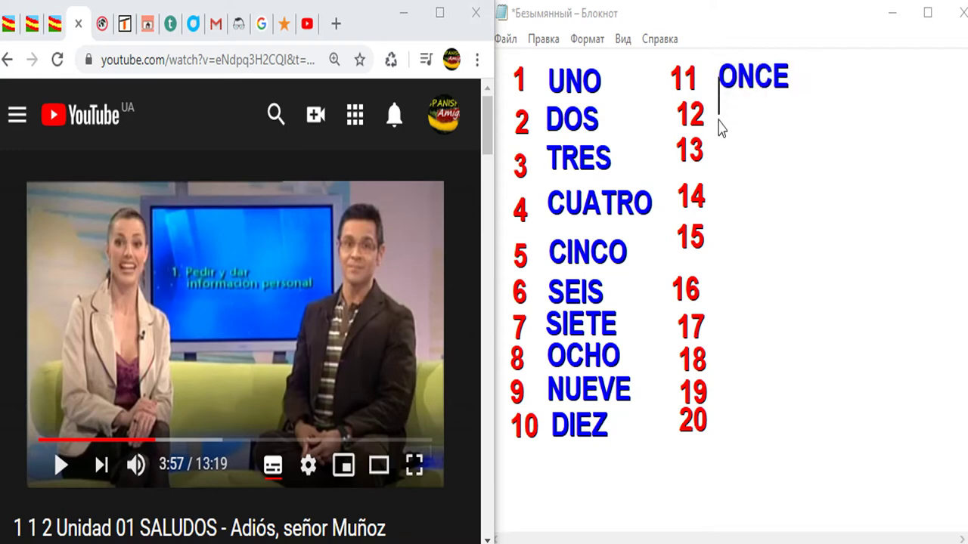
{"action": "left_click", "coordinate": [719, 132]}
{"action": "type", "text": "DOCE"}
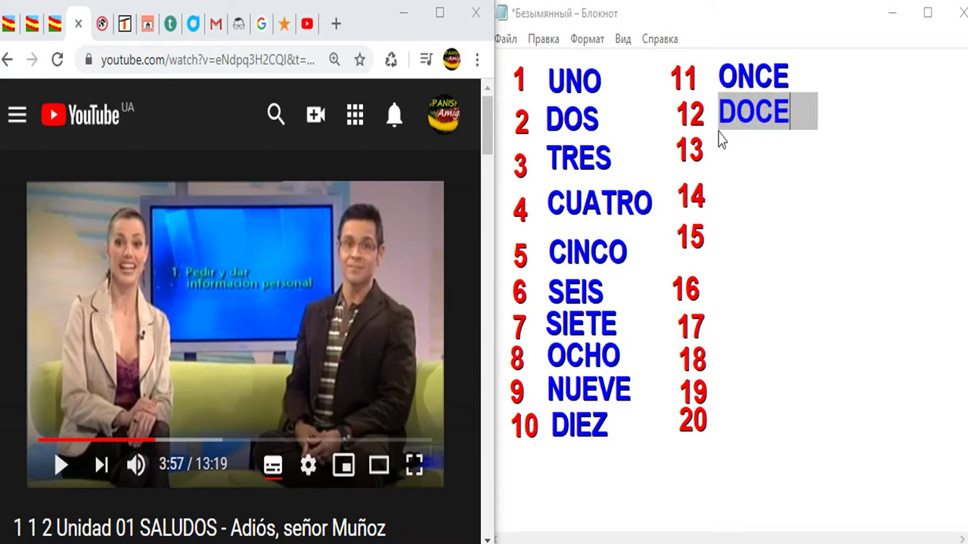
{"action": "left_click", "coordinate": [719, 134]}
{"action": "left_click", "coordinate": [718, 133]}
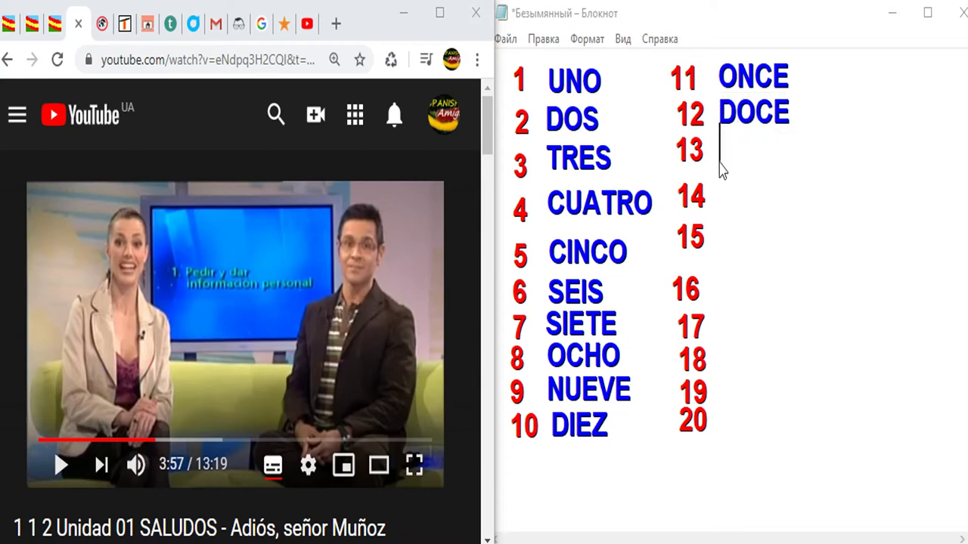
{"action": "type", "text": "TRECE"}
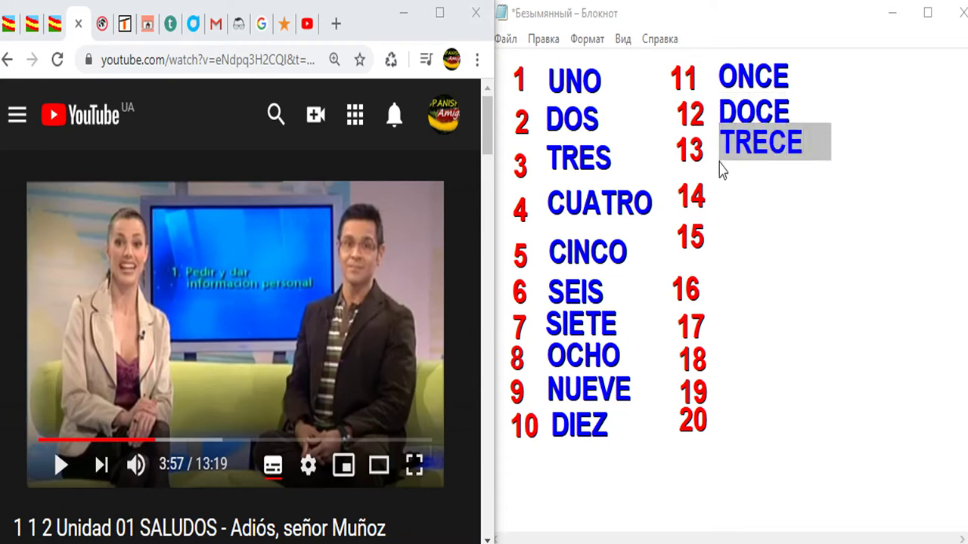
{"action": "left_click", "coordinate": [719, 165]}
{"action": "left_click", "coordinate": [719, 161]}
{"action": "type", "text": "CATORCE"}
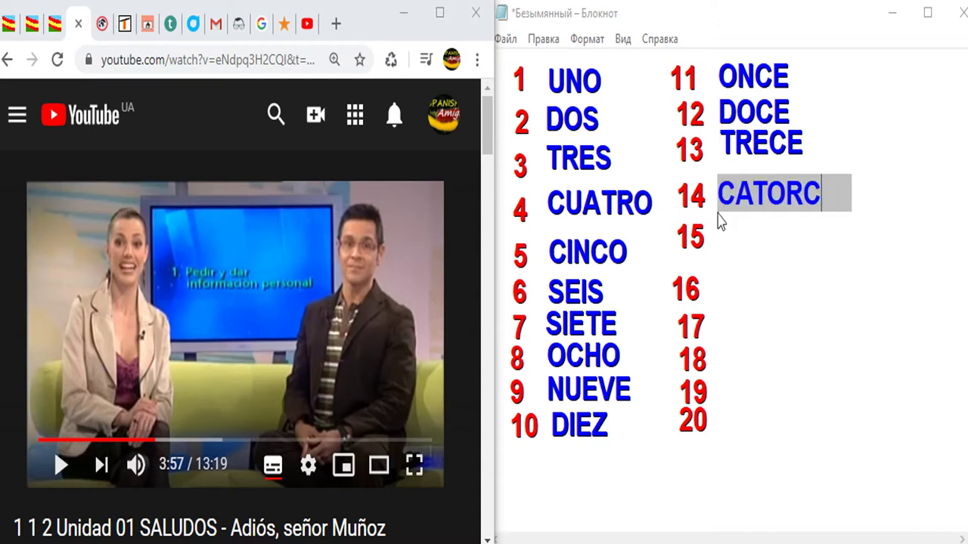
- Write QUINCE, DIECISEIS and DECISIETE beside the numbers 15 to 17
{"action": "left_click", "coordinate": [720, 221]}
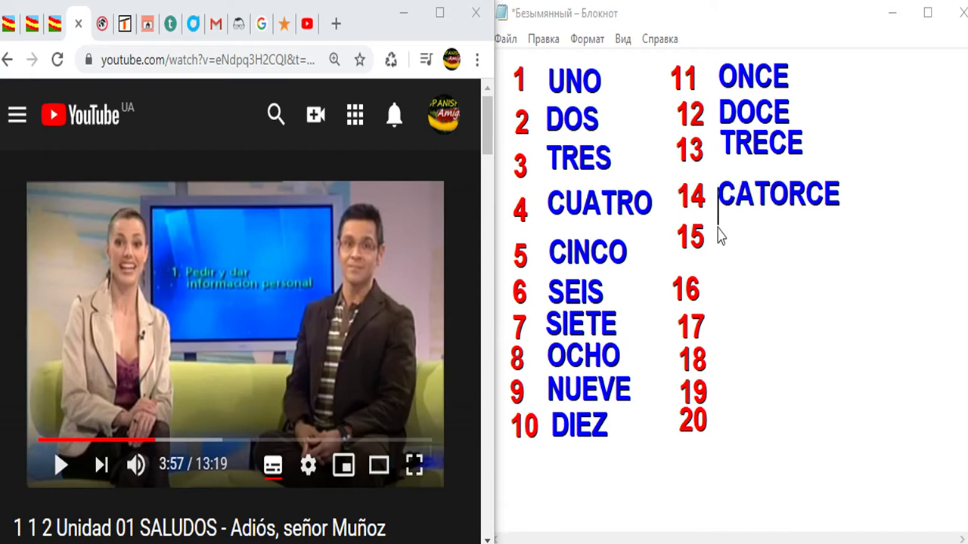
{"action": "left_click", "coordinate": [717, 250]}
{"action": "type", "text": "QUINCE"}
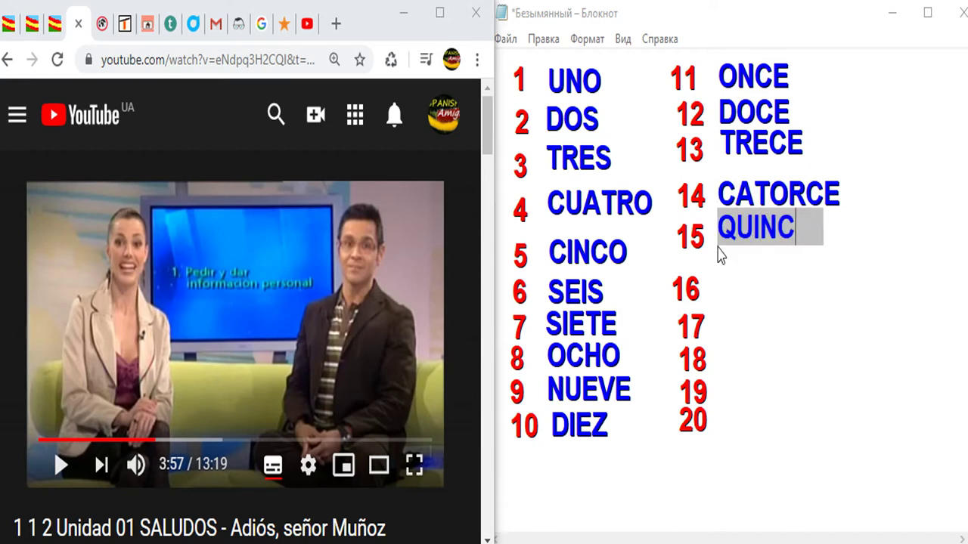
{"action": "left_click", "coordinate": [718, 249]}
{"action": "left_click", "coordinate": [720, 304]}
{"action": "type", "text": "DIECISEIS"}
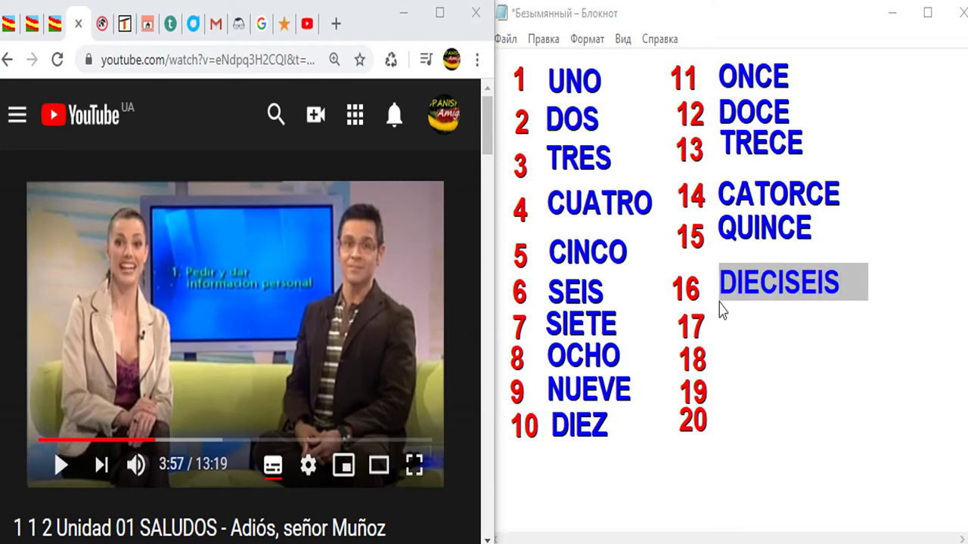
{"action": "left_click", "coordinate": [719, 304]}
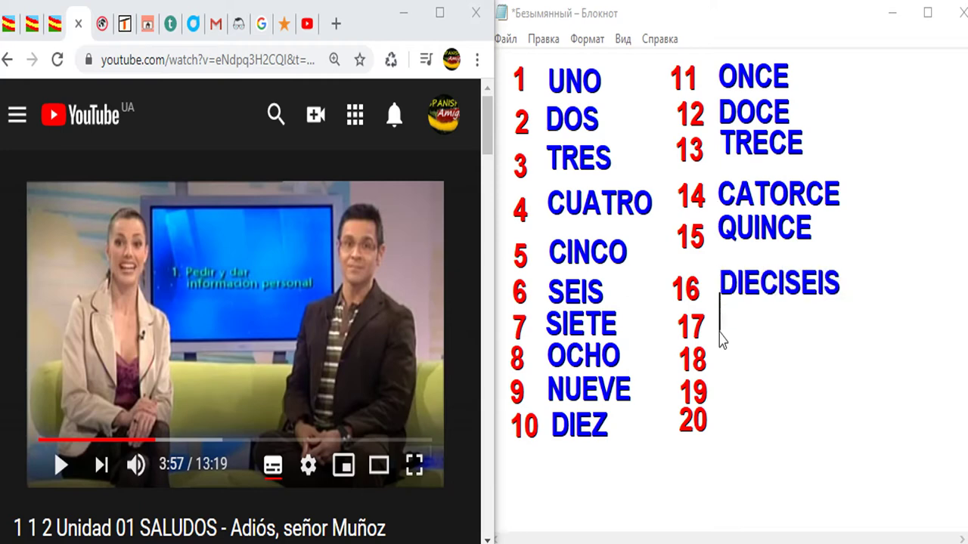
{"action": "type", "text": "DECIS"}
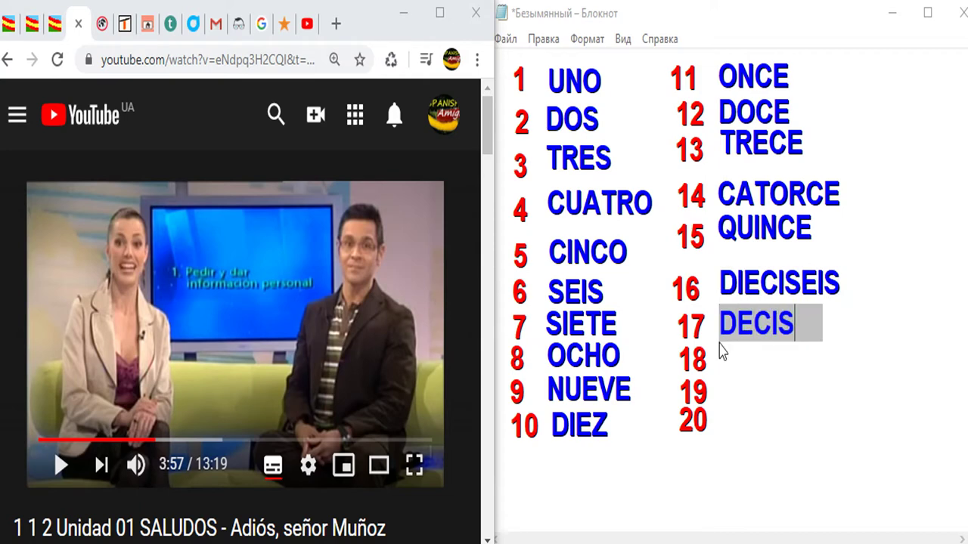
{"action": "type", "text": "IETE"}
{"action": "left_click", "coordinate": [720, 347]}
{"action": "type", "text": "DIECIOCHO"}
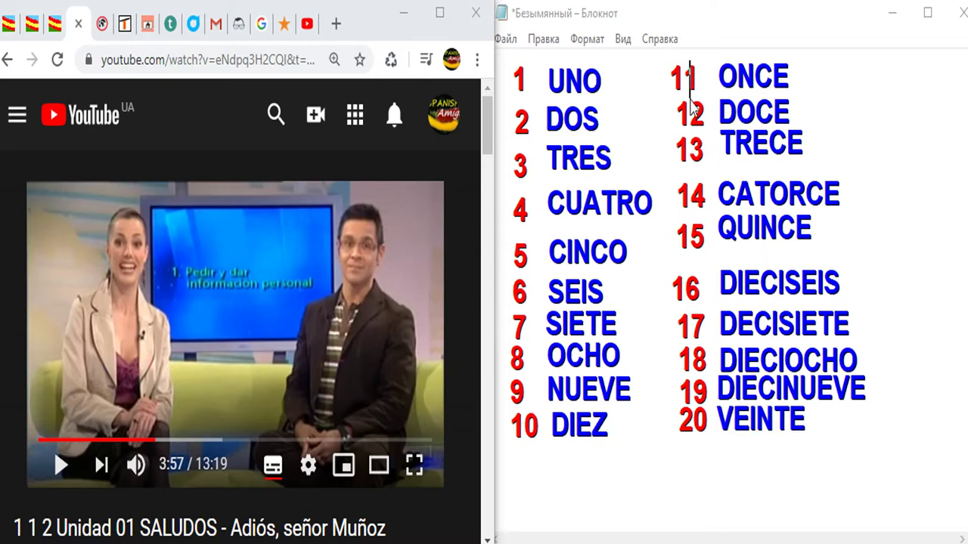
- Click through the written Spanish words in the second column to review them
{"action": "left_click", "coordinate": [798, 102]}
{"action": "left_click", "coordinate": [803, 151]}
{"action": "left_click", "coordinate": [732, 211]}
{"action": "left_click", "coordinate": [840, 198]}
{"action": "left_click", "coordinate": [769, 234]}
{"action": "left_click", "coordinate": [815, 242]}
{"action": "left_click", "coordinate": [770, 299]}
{"action": "left_click", "coordinate": [867, 317]}
{"action": "left_click", "coordinate": [766, 336]}
{"action": "left_click", "coordinate": [728, 355]}
{"action": "left_click", "coordinate": [816, 359]}
{"action": "left_click", "coordinate": [877, 347]}
{"action": "left_click", "coordinate": [754, 356]}
{"action": "left_click", "coordinate": [818, 365]}
{"action": "left_click", "coordinate": [842, 380]}
{"action": "left_click", "coordinate": [741, 416]}
{"action": "left_click", "coordinate": [893, 427]}
- Write 21, 30, 43 and 58 in a row below 10 DIEZ, correcting 40 to 43
{"action": "left_click", "coordinate": [511, 481]}
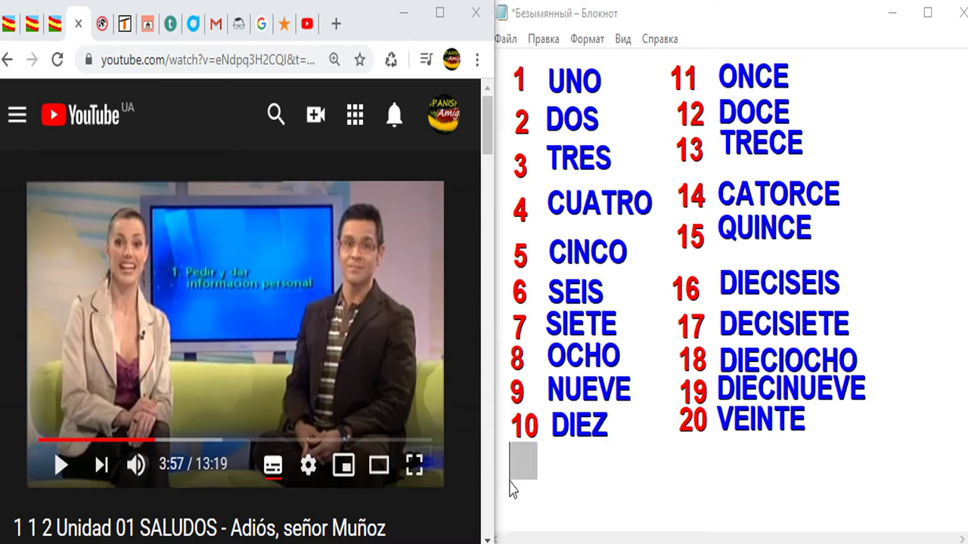
{"action": "type", "text": "21"}
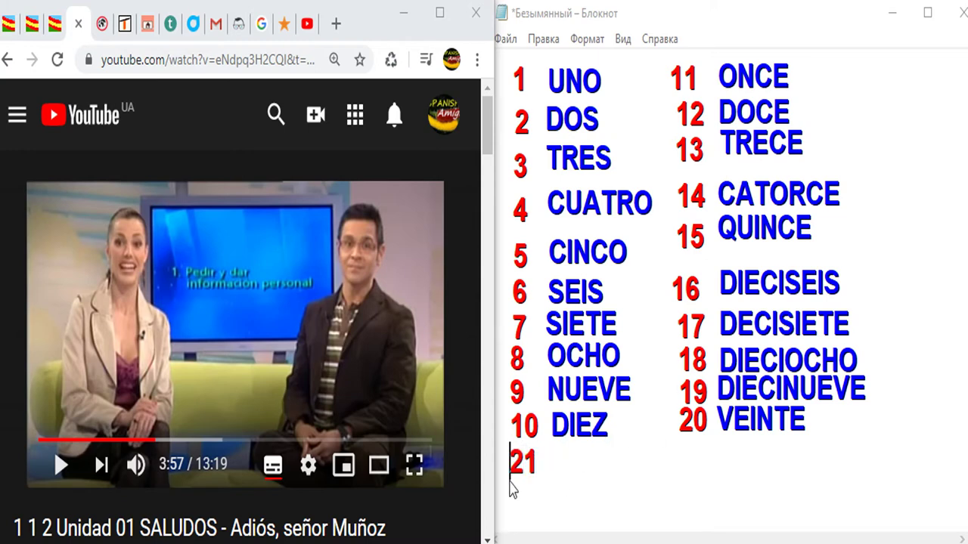
{"action": "left_click", "coordinate": [626, 483]}
{"action": "type", "text": "3"}
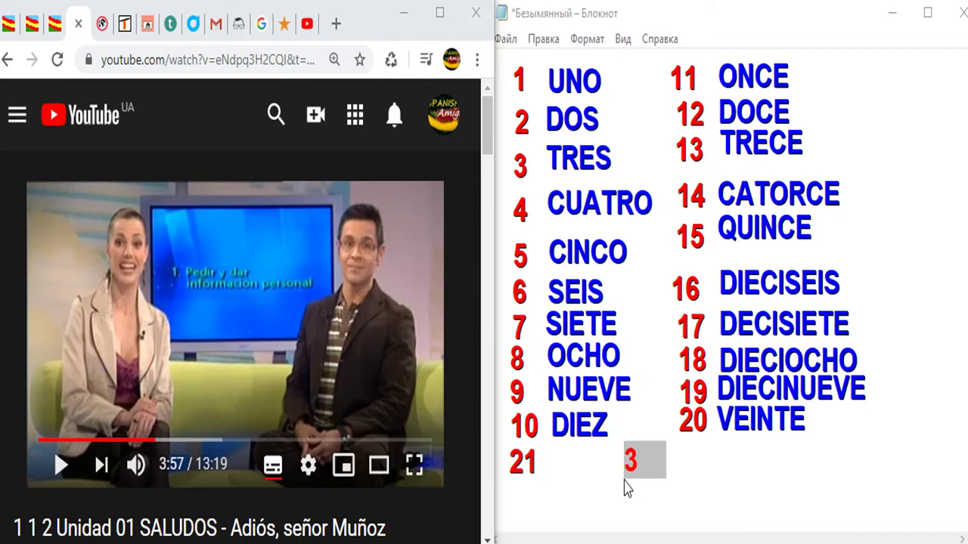
{"action": "type", "text": "0"}
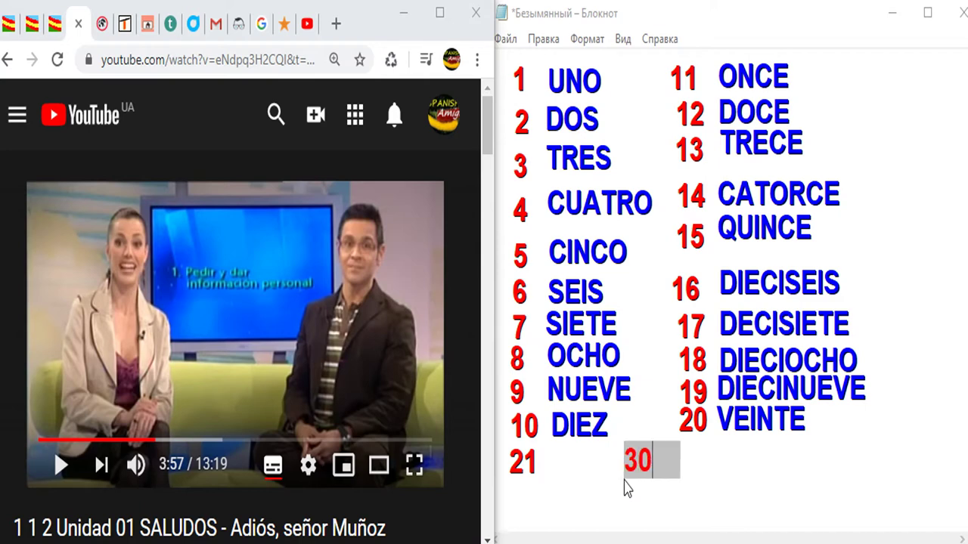
{"action": "left_click", "coordinate": [705, 484]}
{"action": "type", "text": "40"}
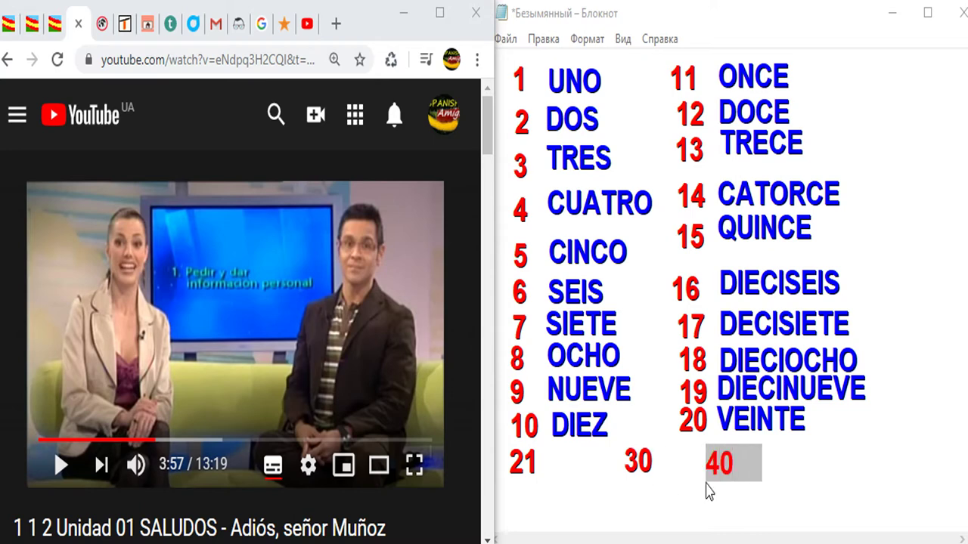
{"action": "key", "text": "BackSpace"}
{"action": "type", "text": "3"}
{"action": "left_click", "coordinate": [800, 459]}
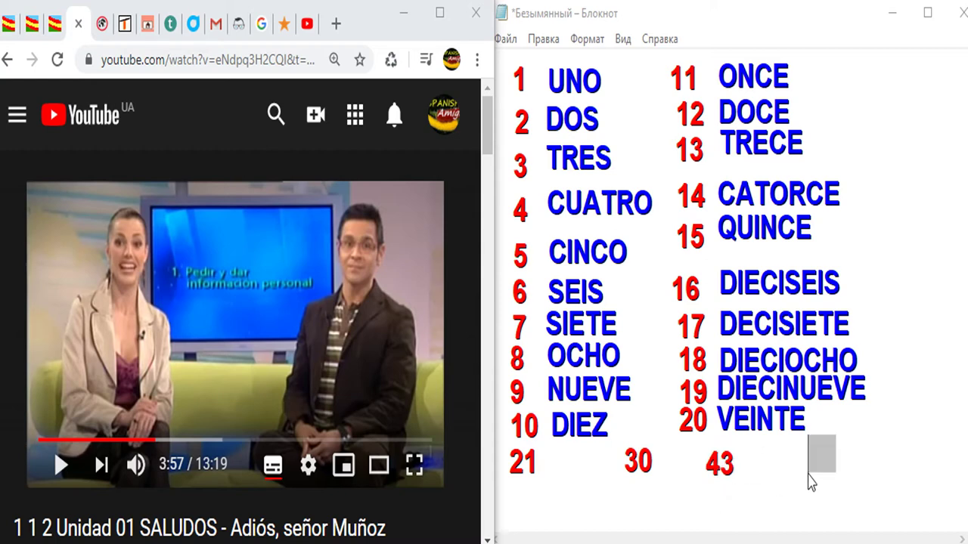
{"action": "type", "text": " 58"}
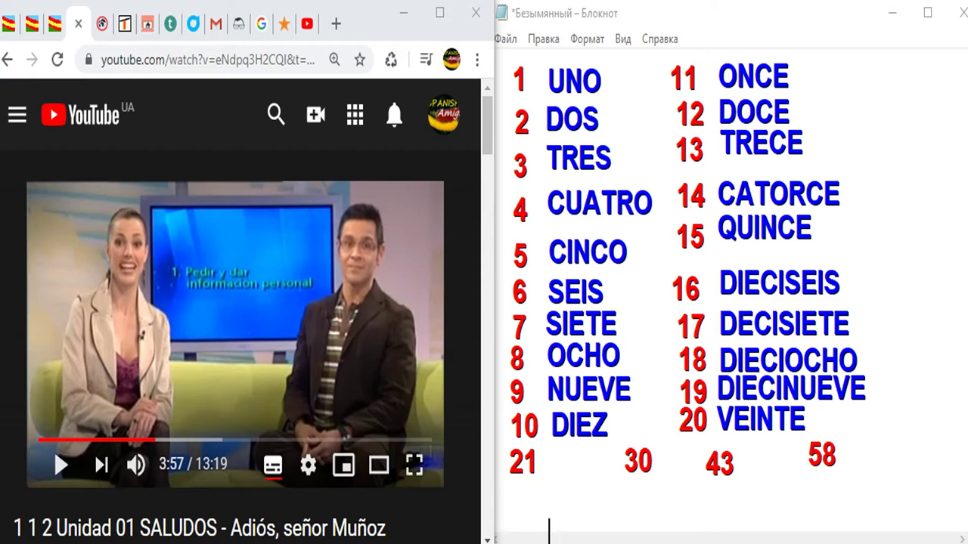
- Write VEINTIUNO under 21 after erasing a first partial attempt
{"action": "left_click", "coordinate": [501, 525]}
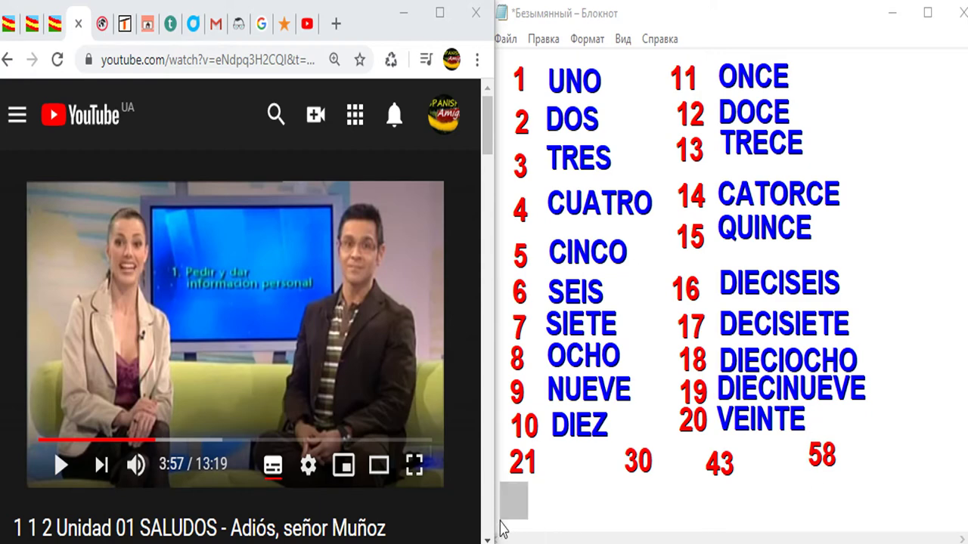
{"action": "type", "text": "VEINTI"}
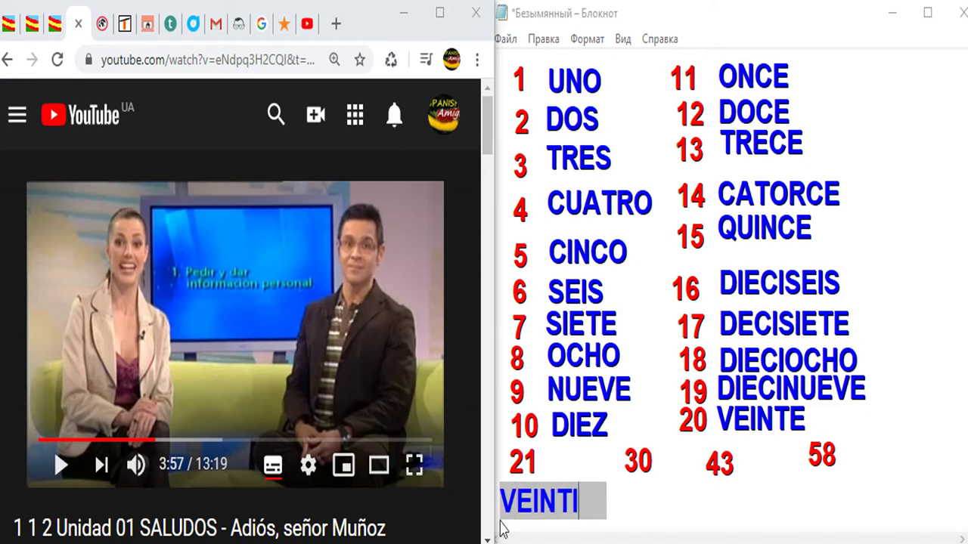
{"action": "key", "text": "BackSpace"}
{"action": "key", "text": "BackSpace"}
{"action": "key", "text": "BackSpace"}
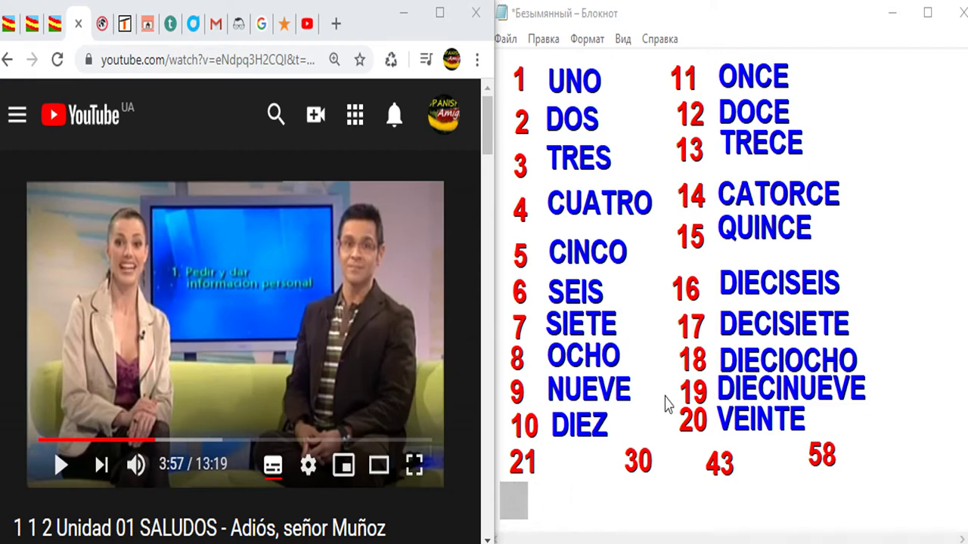
{"action": "key", "text": "BackSpace"}
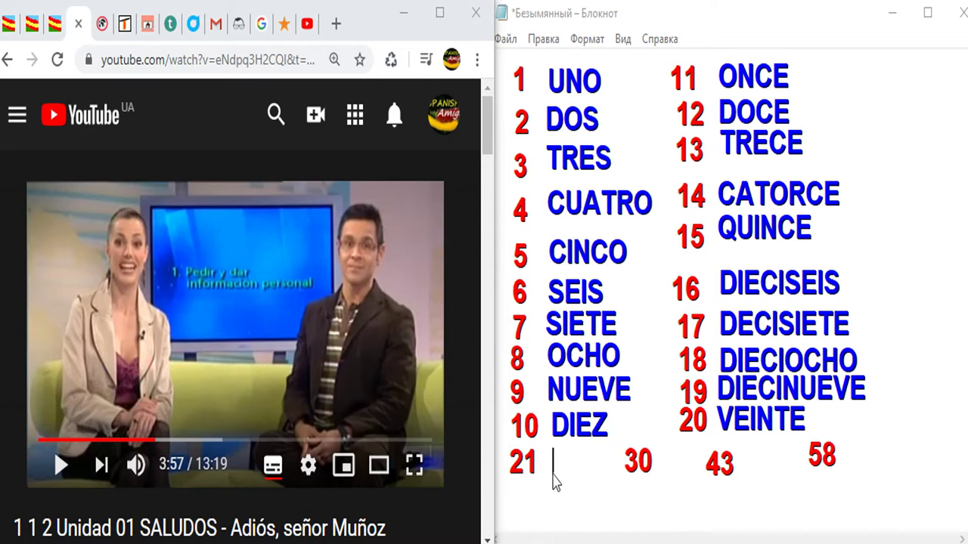
{"action": "left_click", "coordinate": [499, 518]}
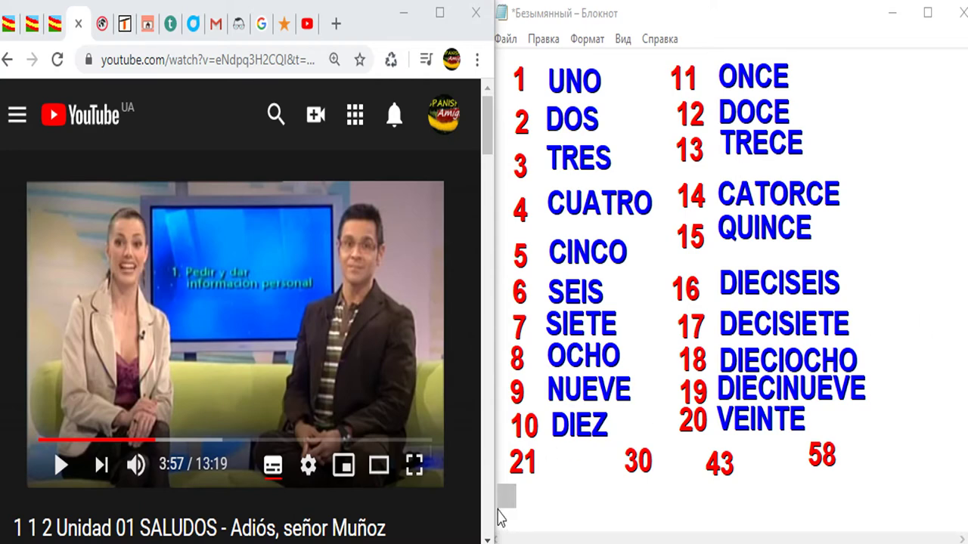
{"action": "type", "text": "VEINTIUNO"}
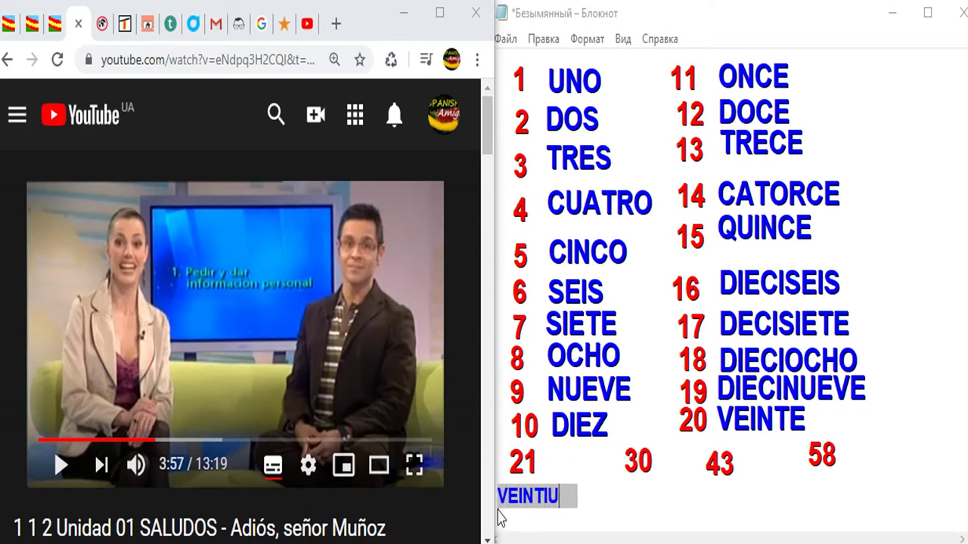
{"action": "left_click", "coordinate": [498, 507]}
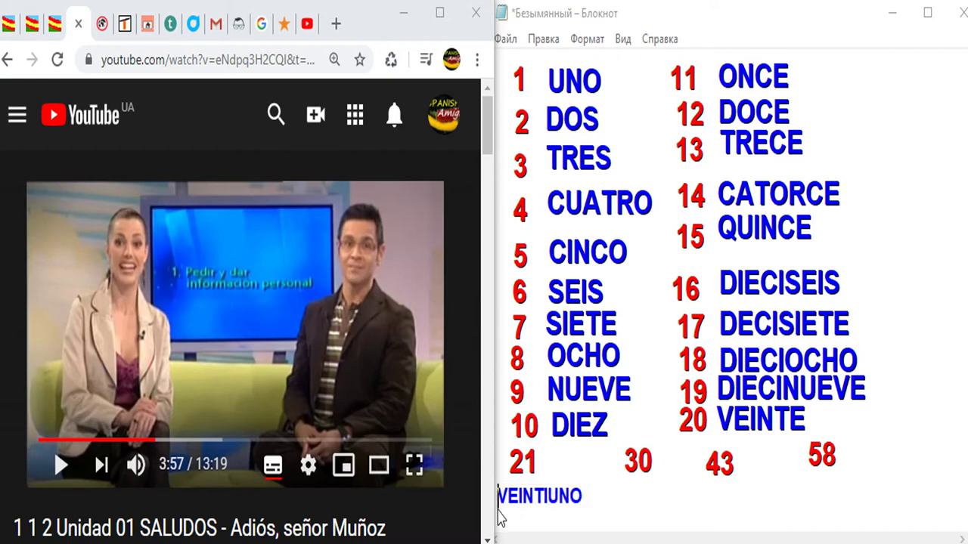
{"action": "left_click", "coordinate": [540, 476]}
- Write 20 and VEINTE at the top right, beside ONCE
{"action": "left_click_drag", "start_coordinate": [838, 86], "coordinate": [830, 90]}
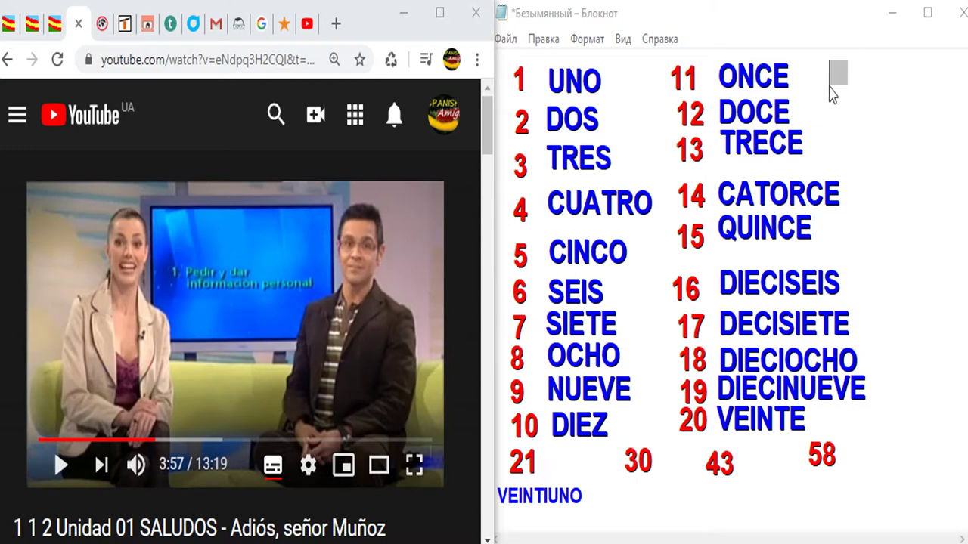
{"action": "type", "text": "20"}
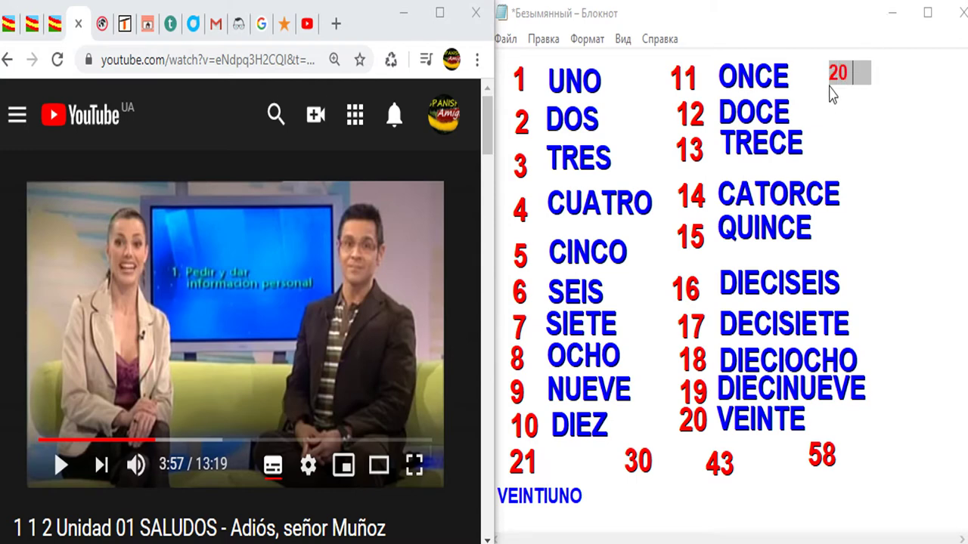
{"action": "left_click", "coordinate": [829, 86]}
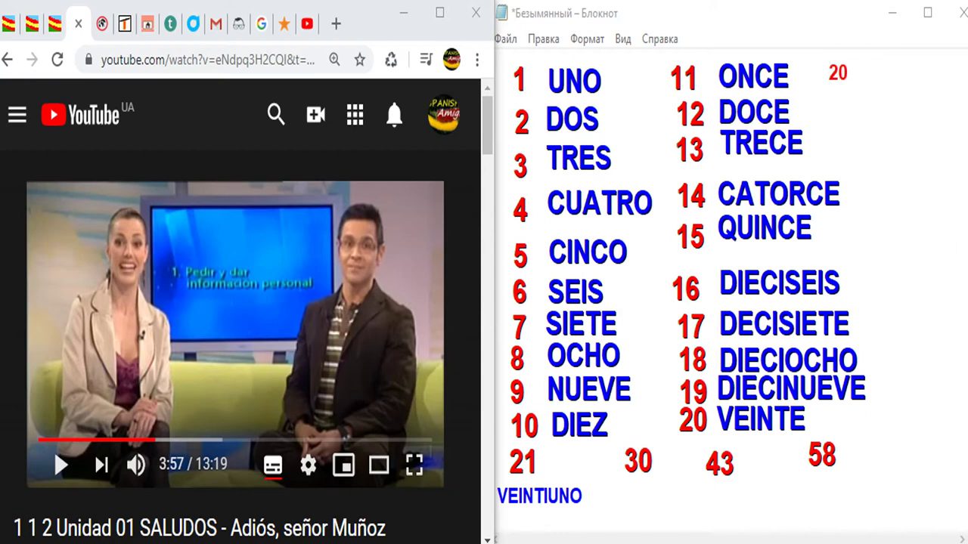
{"action": "left_click", "coordinate": [868, 85]}
{"action": "type", "text": "VEINTE"}
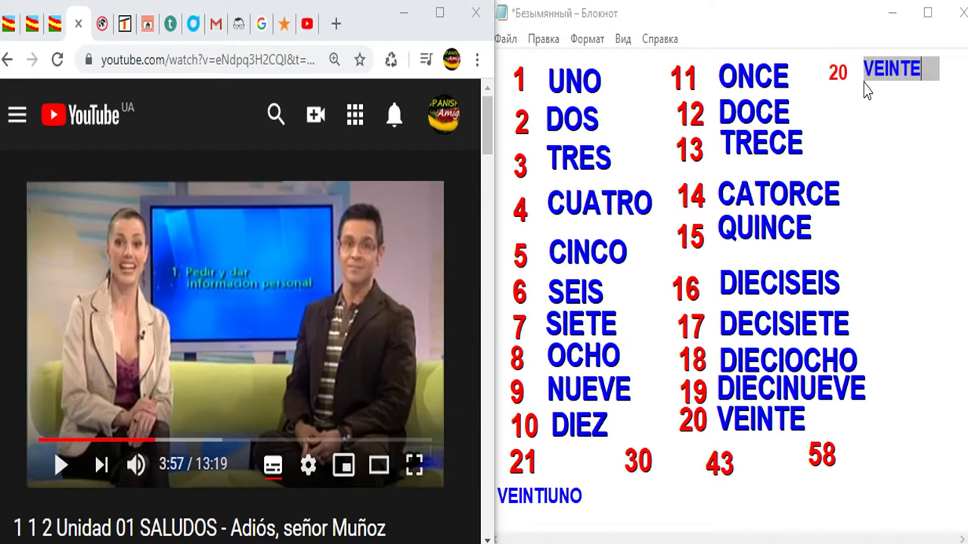
- Write TREINTA beneath the 30 in the new row
{"action": "left_click", "coordinate": [866, 88]}
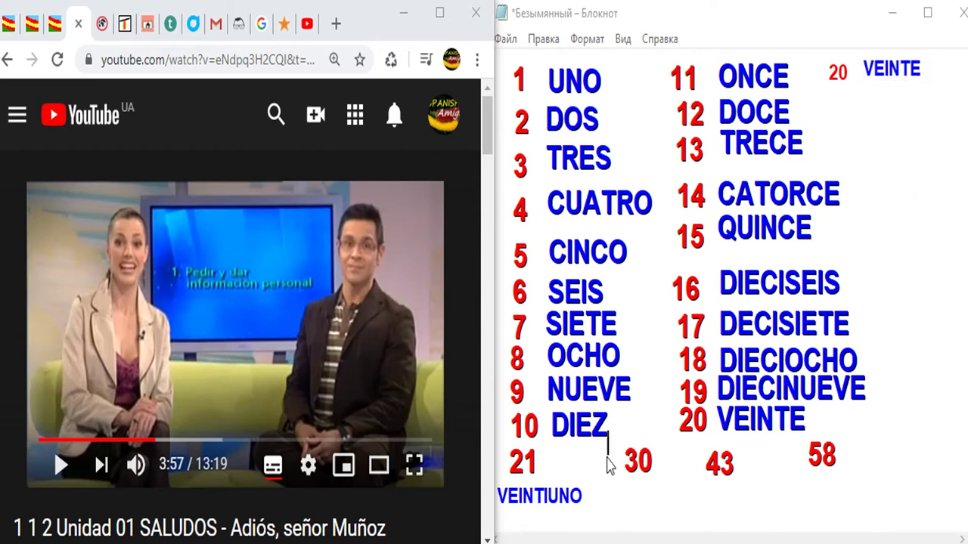
{"action": "type", "text": "TREINTA"}
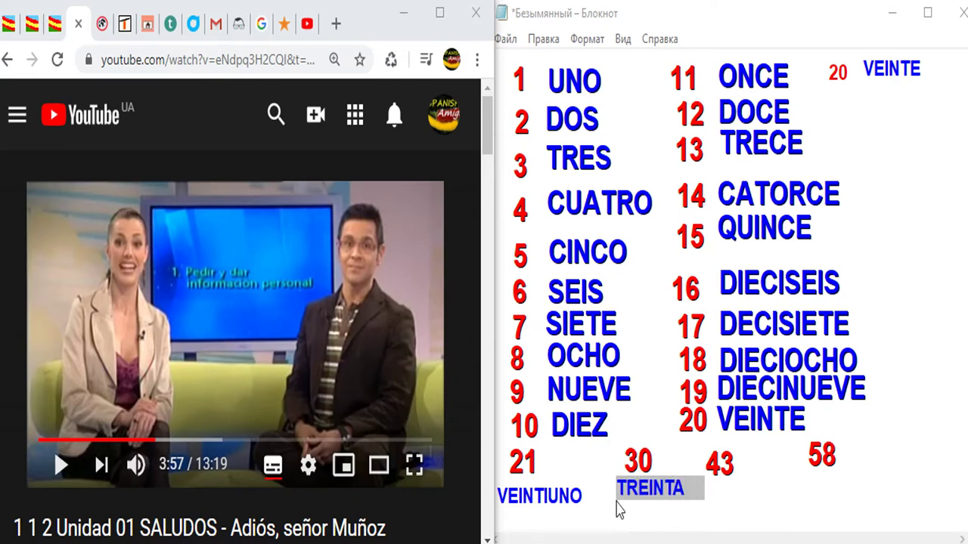
{"action": "left_click", "coordinate": [617, 501]}
{"action": "left_click", "coordinate": [703, 501]}
{"action": "left_click", "coordinate": [621, 535]}
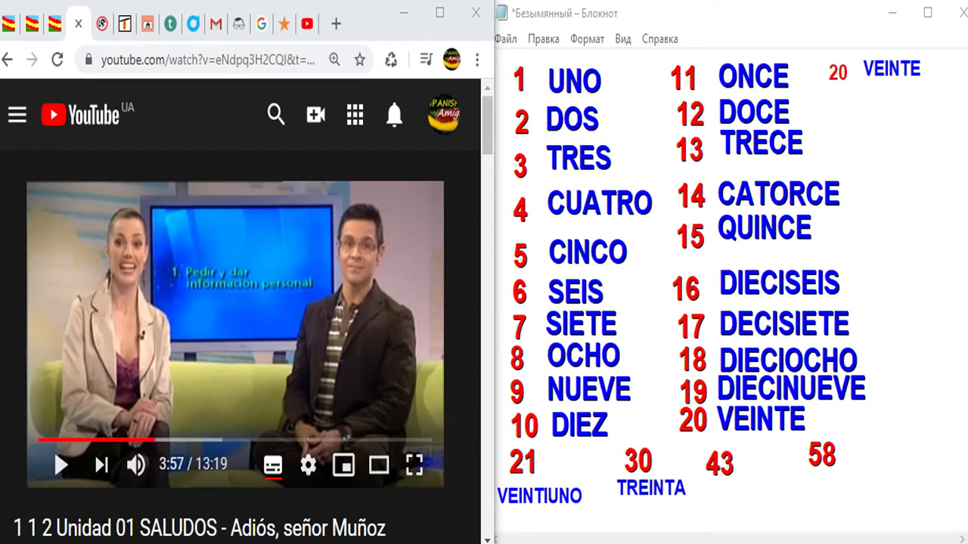
- Add 31 below the top-right 20 and place TREINTA Y UNO beside it
{"action": "left_click", "coordinate": [832, 105]}
{"action": "type", "text": "31"}
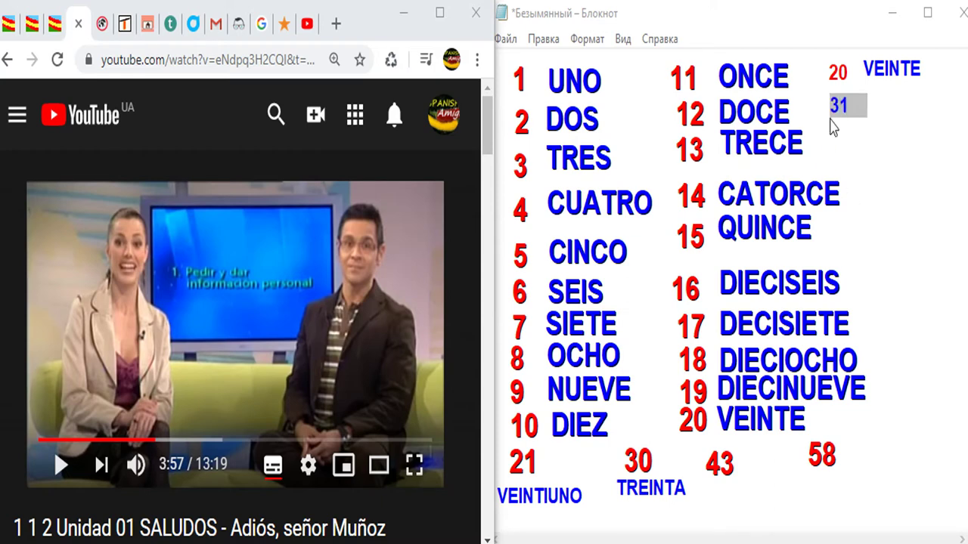
{"action": "key", "text": "BackSpace"}
{"action": "key", "text": "BackSpace"}
{"action": "key", "text": "BackSpace"}
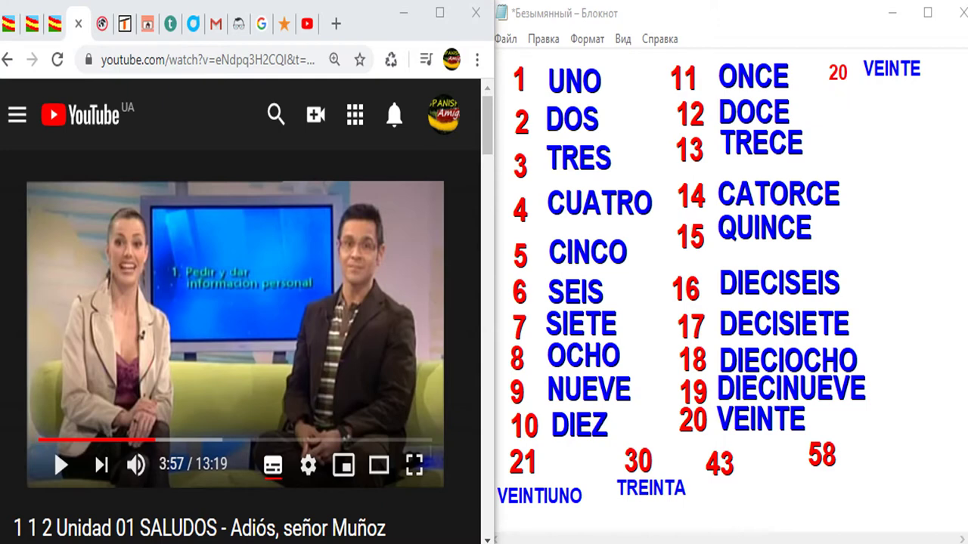
{"action": "key", "text": "ctrl+z"}
{"action": "type", "text": "TREINTA"}
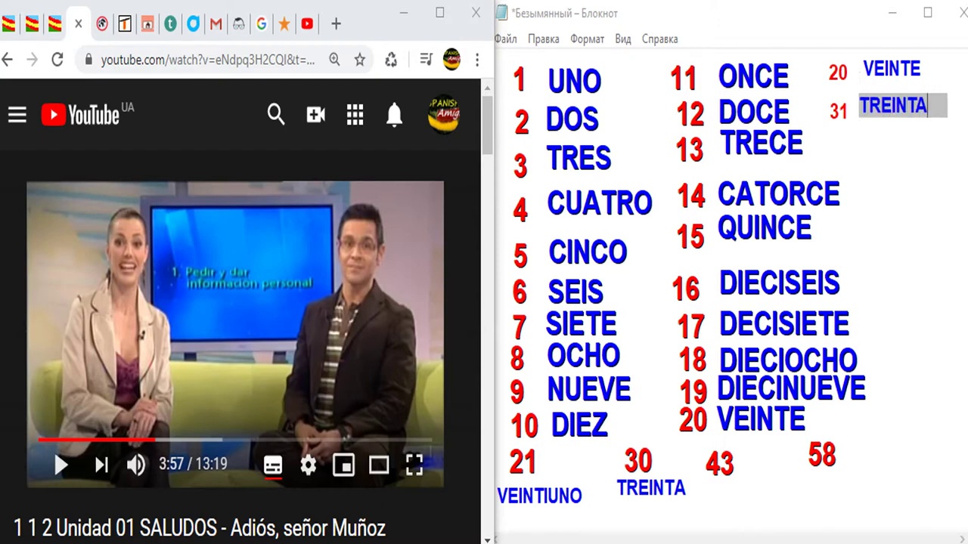
{"action": "type", "text": " Y UN"}
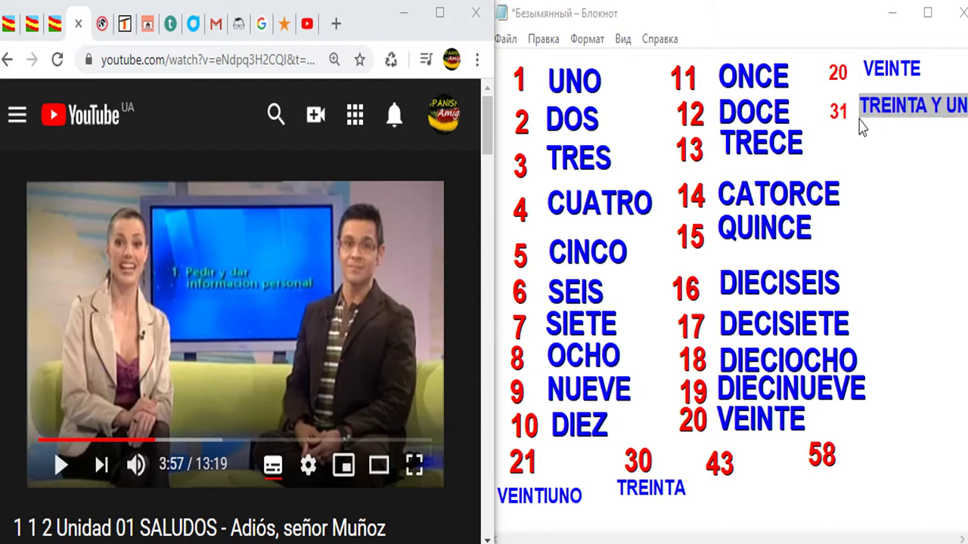
{"action": "type", "text": "O"}
{"action": "mouse_move", "coordinate": [853, 134]}
{"action": "left_mouse_down"}
{"action": "mouse_move", "coordinate": [849, 145]}
{"action": "mouse_move", "coordinate": [833, 141]}
{"action": "left_mouse_up"}
{"action": "left_click", "coordinate": [834, 142]}
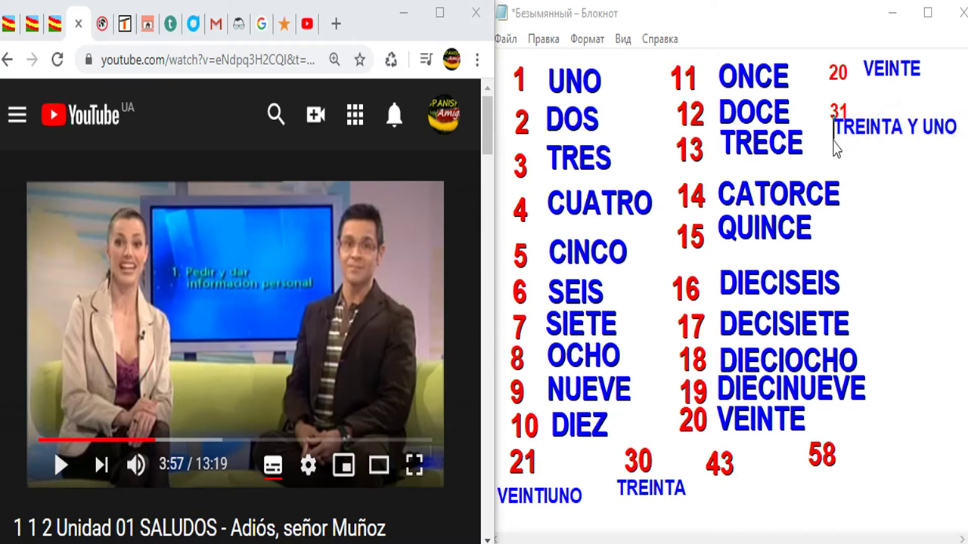
{"action": "left_click", "coordinate": [574, 478]}
- Write CUARENTA Y TRES and position it under the 43
{"action": "double_click", "coordinate": [704, 487]}
{"action": "type", "text": "CUARENTA"}
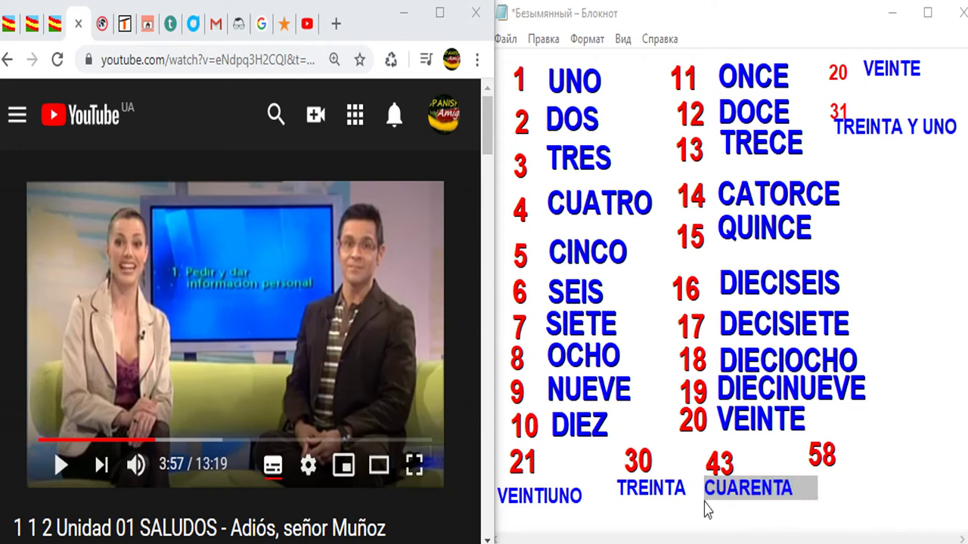
{"action": "type", "text": " Y TRES"}
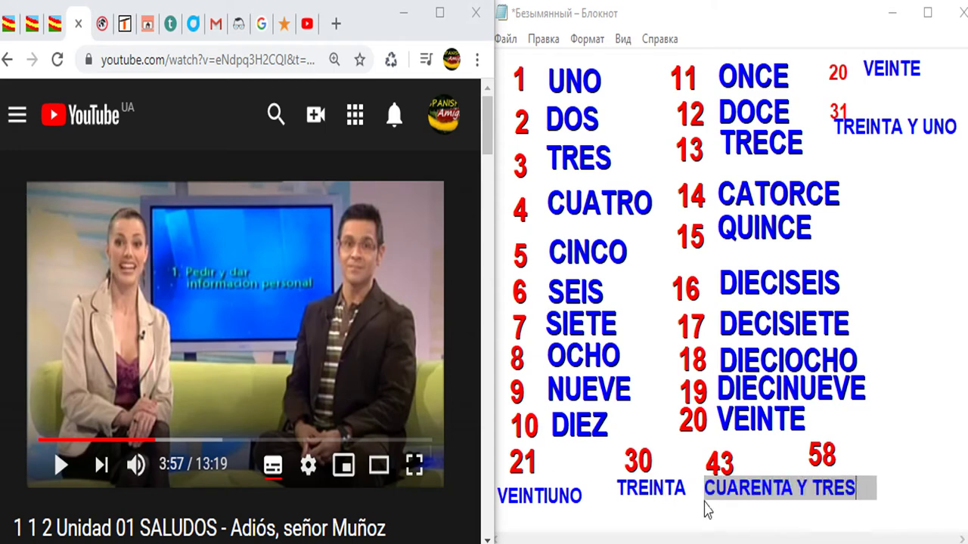
{"action": "left_click_drag", "start_coordinate": [704, 501], "coordinate": [680, 516]}
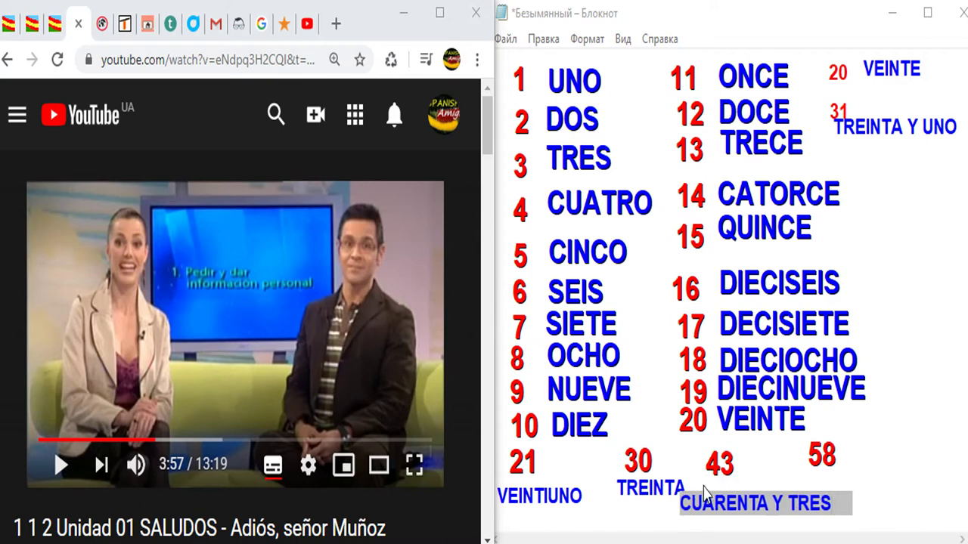
{"action": "left_click_drag", "start_coordinate": [700, 494], "coordinate": [697, 511]}
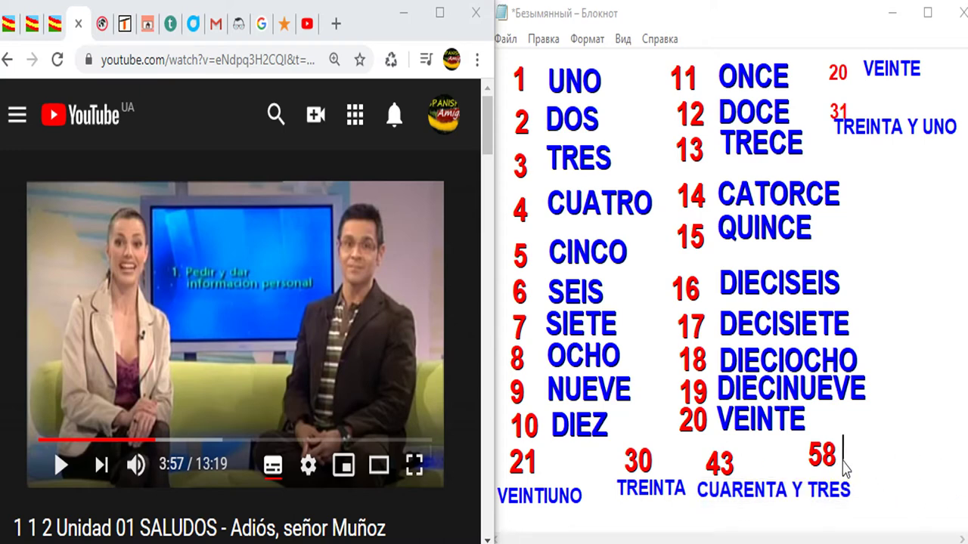
- Write CINCUENTA Y OCHO under the 58
{"action": "left_click", "coordinate": [807, 514]}
{"action": "type", "text": "CINCUENTA "}
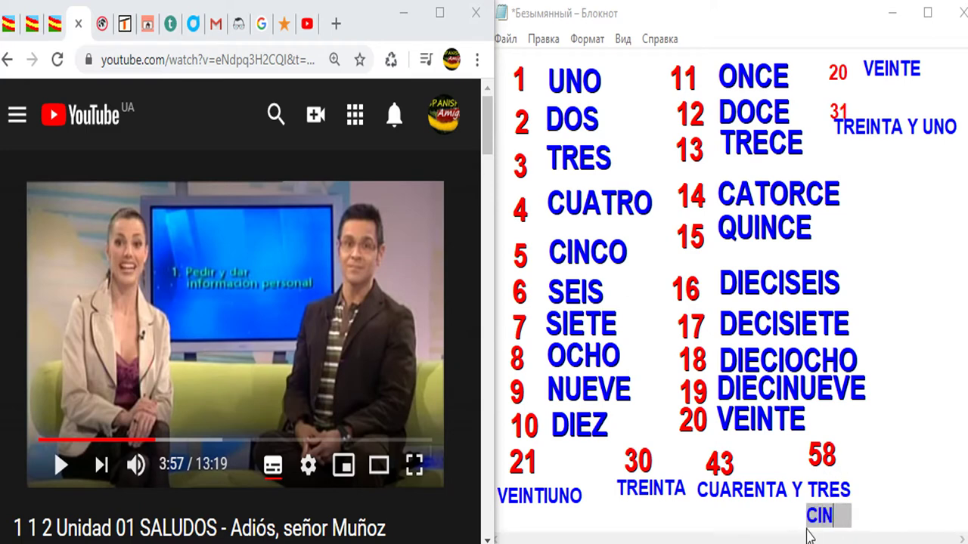
{"action": "type", "text": "Y "}
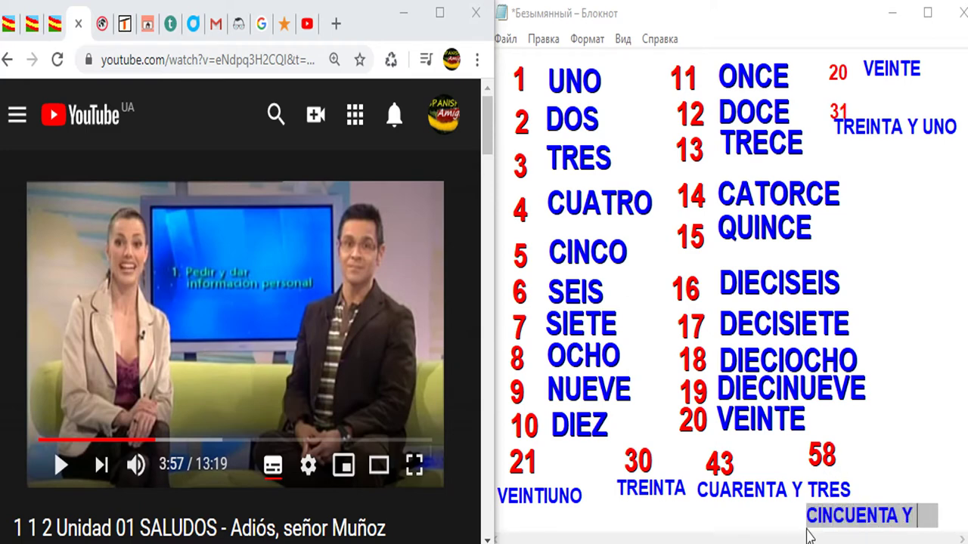
{"action": "type", "text": "OCHO"}
{"action": "key", "text": "Left"}
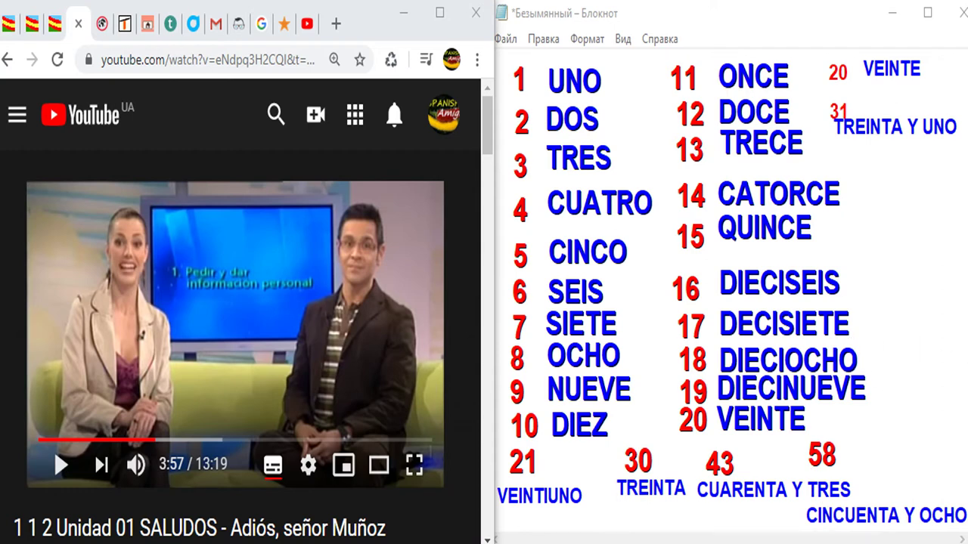
- Clear all on-screen annotations and resume the 'Unidad 01 SALUDOS' lesson video
{"action": "left_click", "coordinate": [962, 246]}
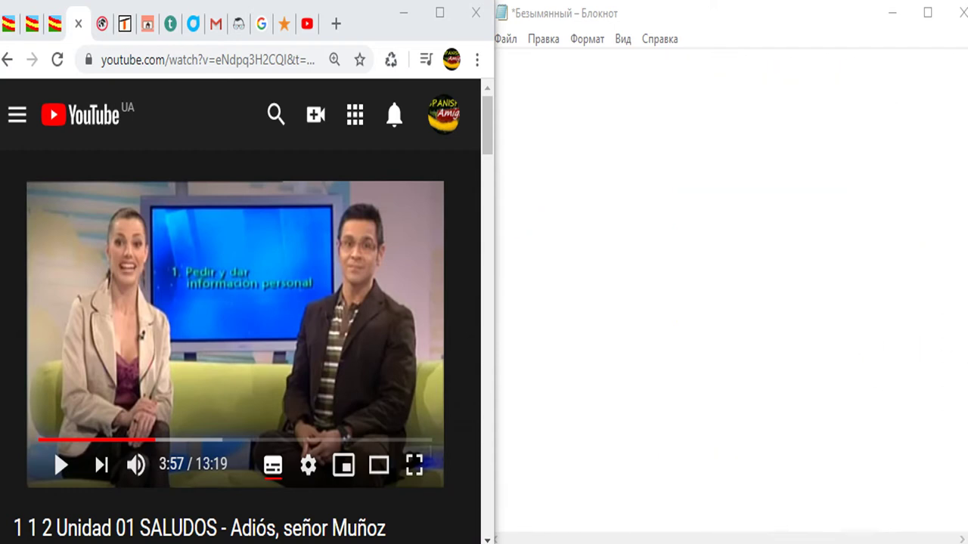
{"action": "left_click", "coordinate": [347, 317]}
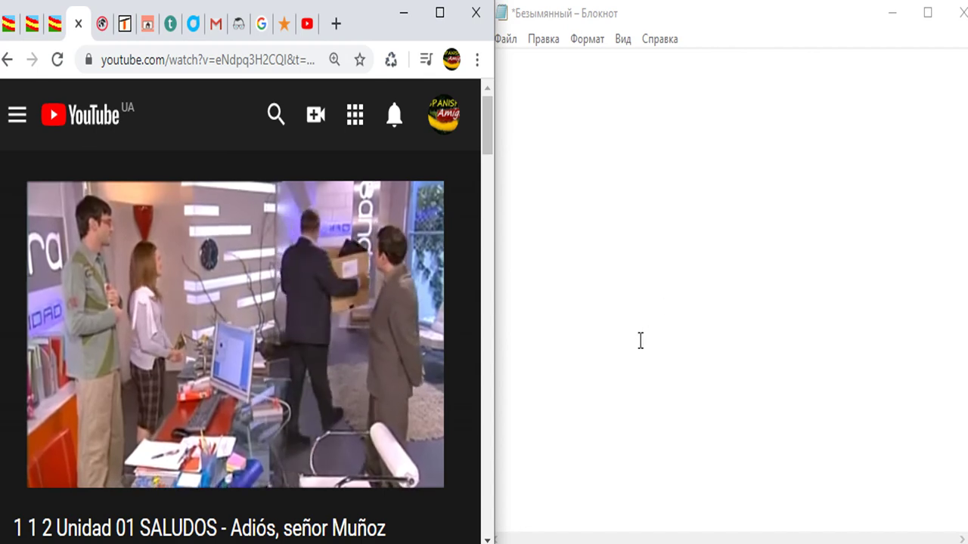
- Pause the SALUDOS greetings lesson at 9:12 of 13:19, beside the empty Notepad note
{"action": "left_click", "coordinate": [407, 359]}
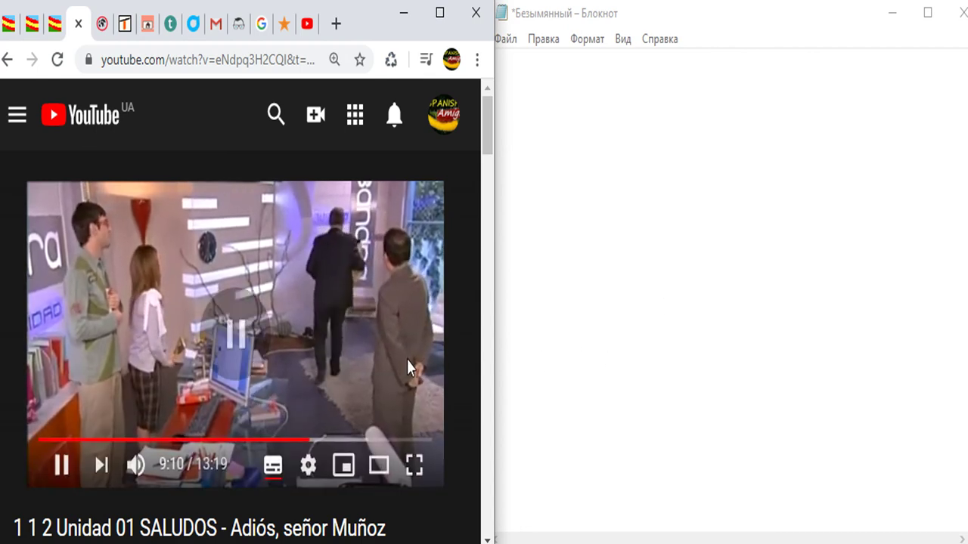
{"action": "left_click", "coordinate": [407, 359]}
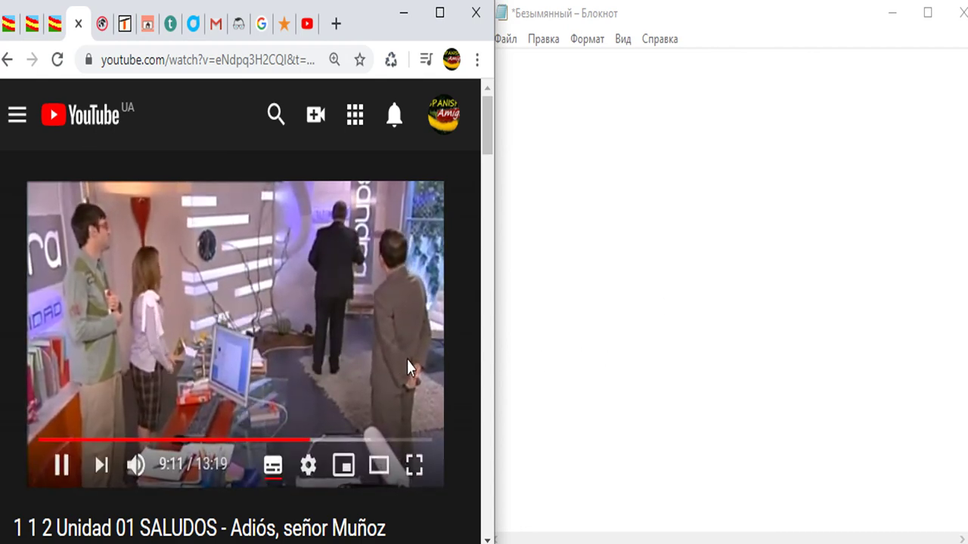
{"action": "left_click", "coordinate": [407, 359]}
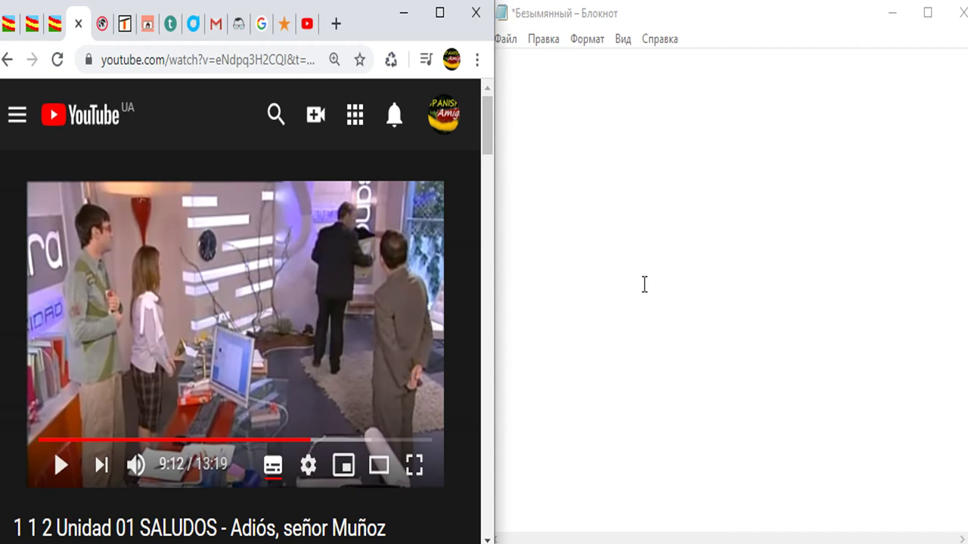